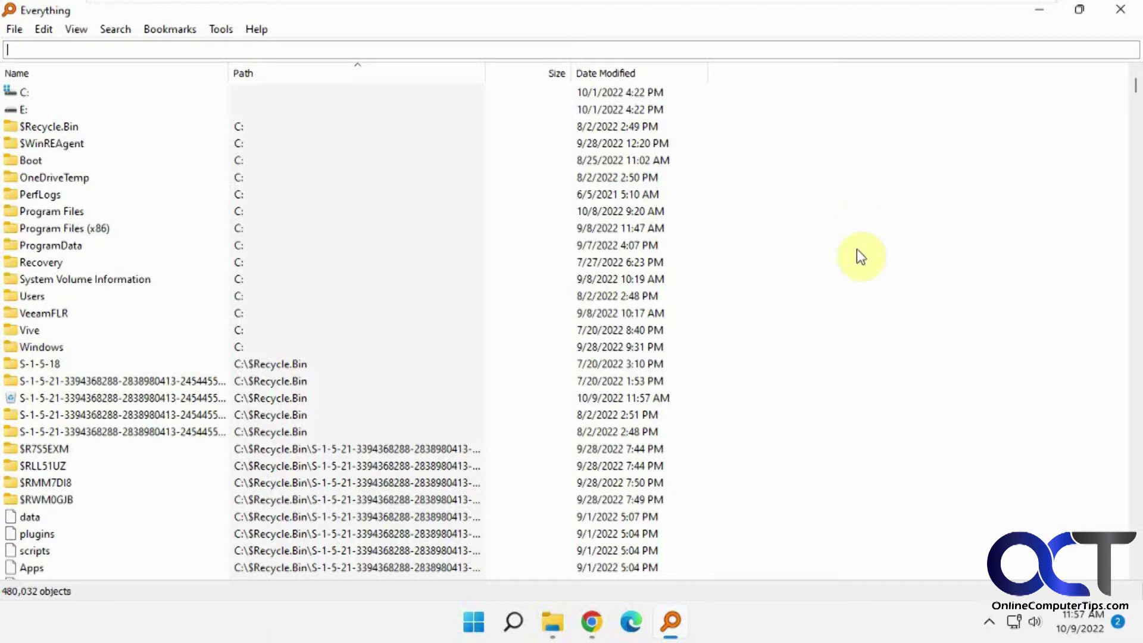
# Open the Pictures\Dogs folder in File Explorer, then switch back to Everything's full index.
pyautogui.click(989, 621)
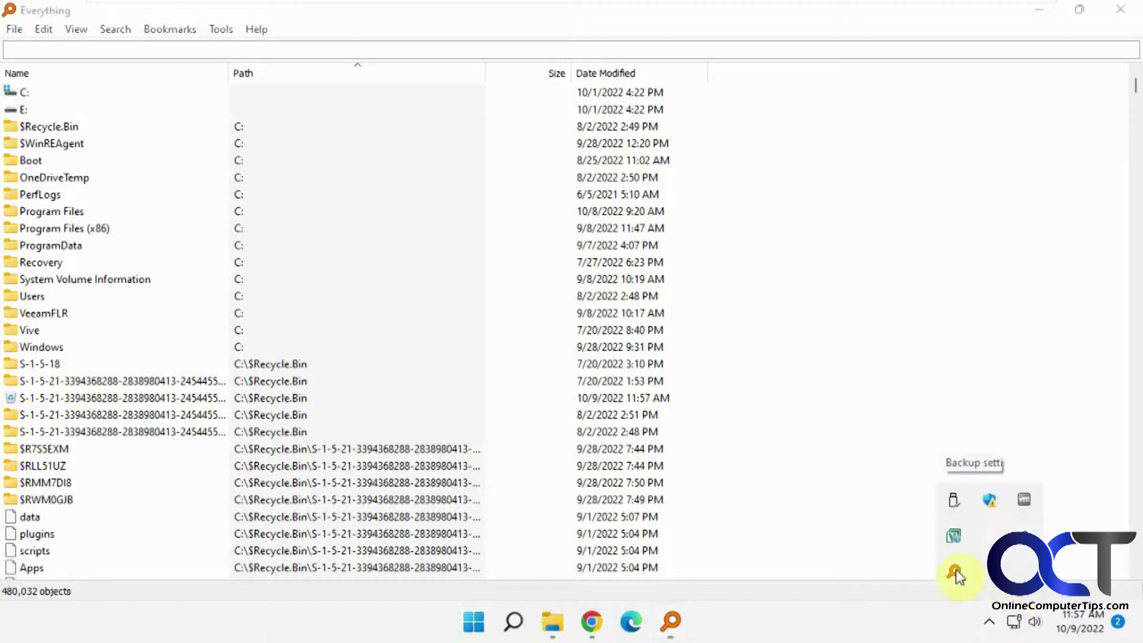
pyautogui.click(841, 405)
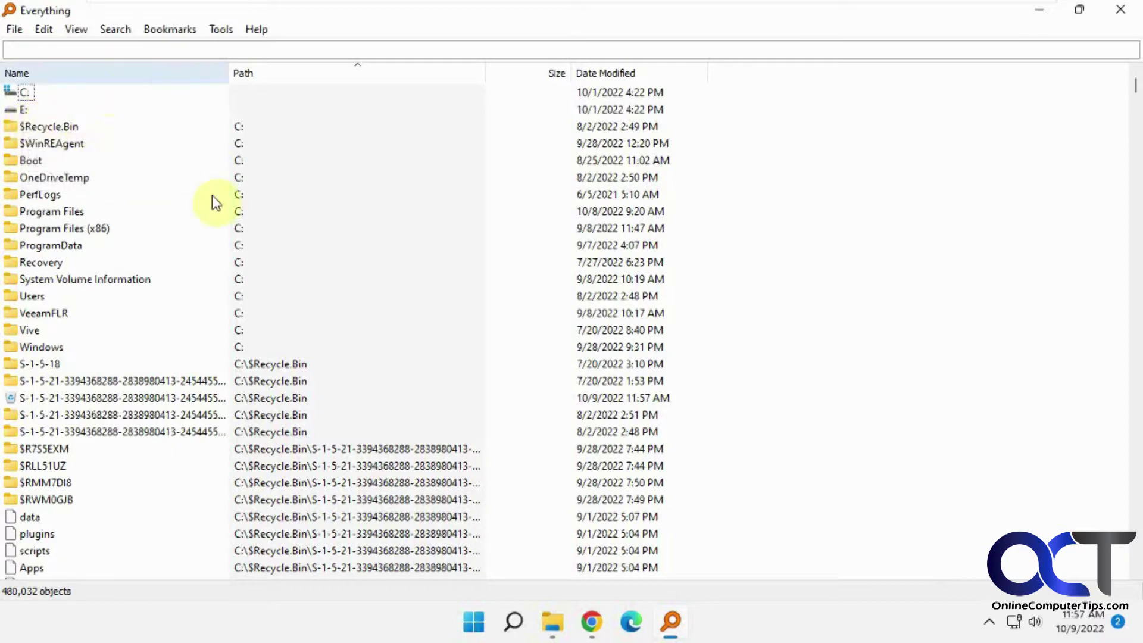
pyautogui.click(562, 608)
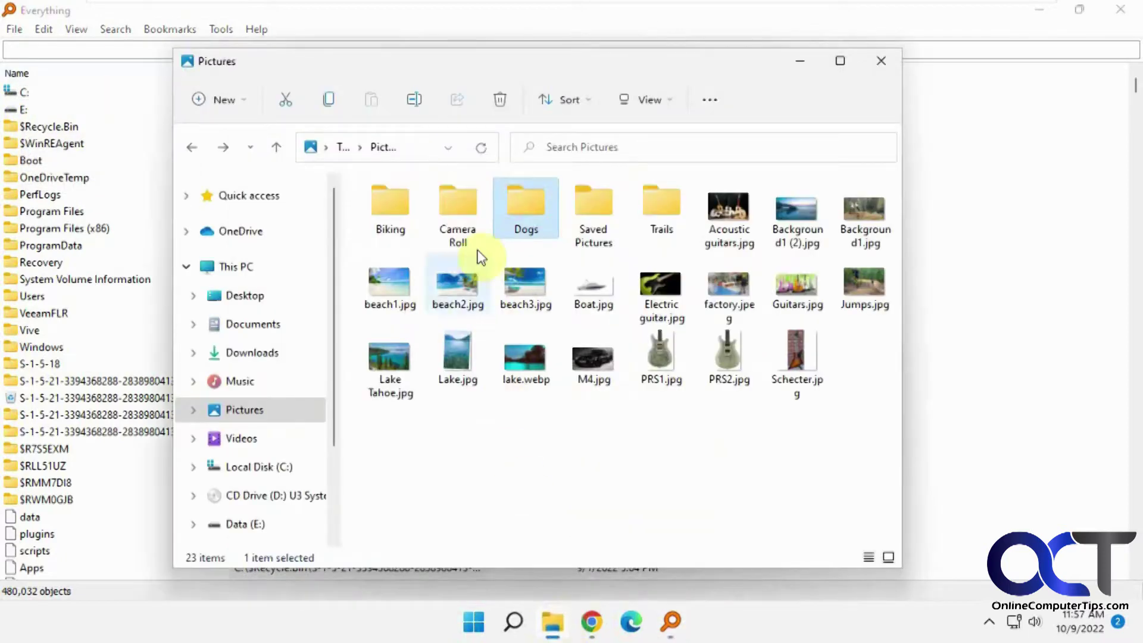
pyautogui.click(245, 410)
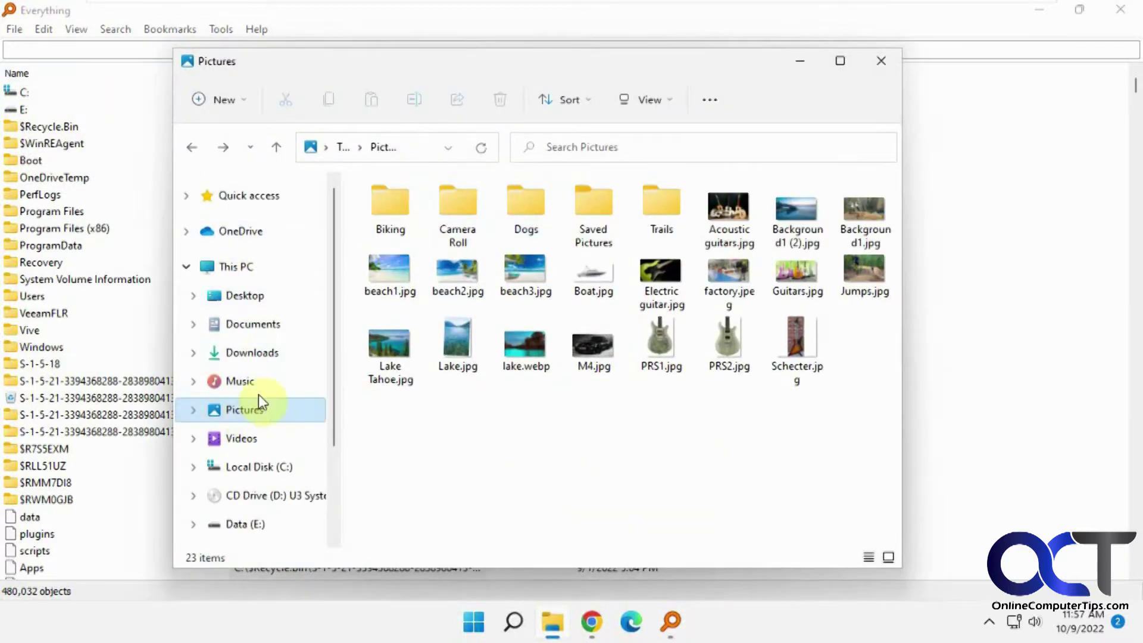
pyautogui.doubleClick(524, 223)
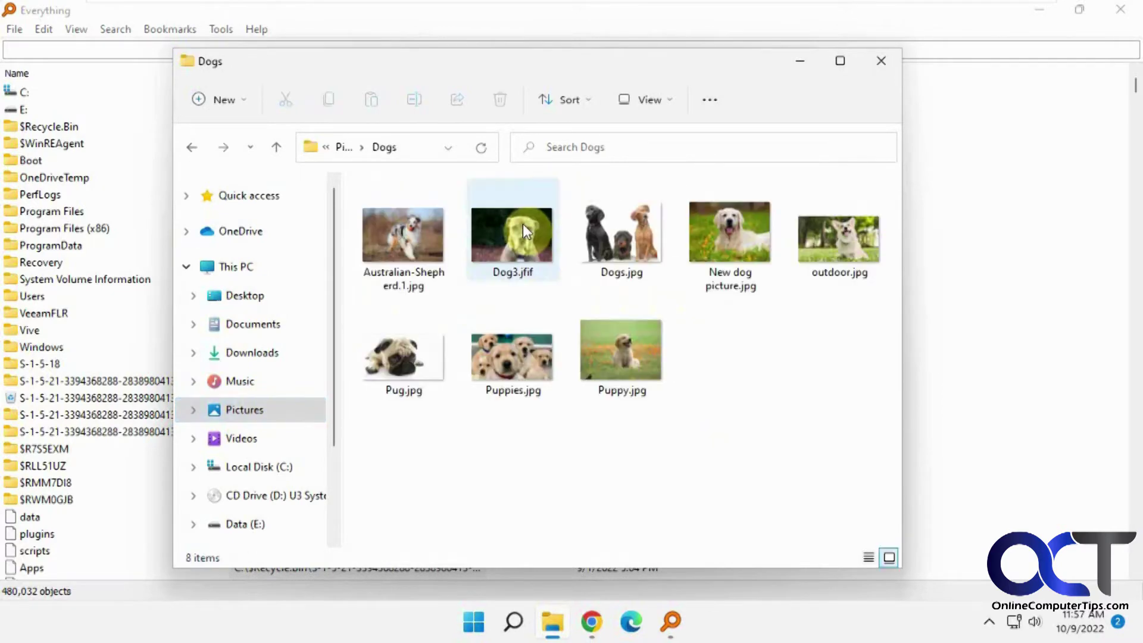
pyautogui.click(955, 238)
# Search Everything for 'dogs', then open and close the Pictures Dogs folder from the results.
pyautogui.click(115, 48)
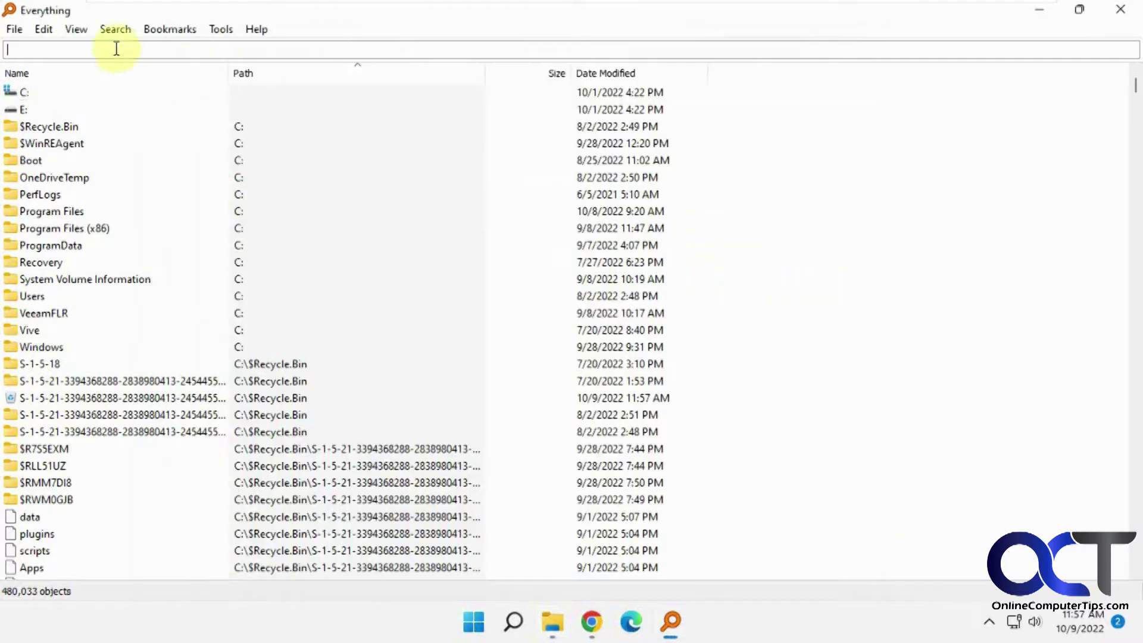
pyautogui.write('dogs')
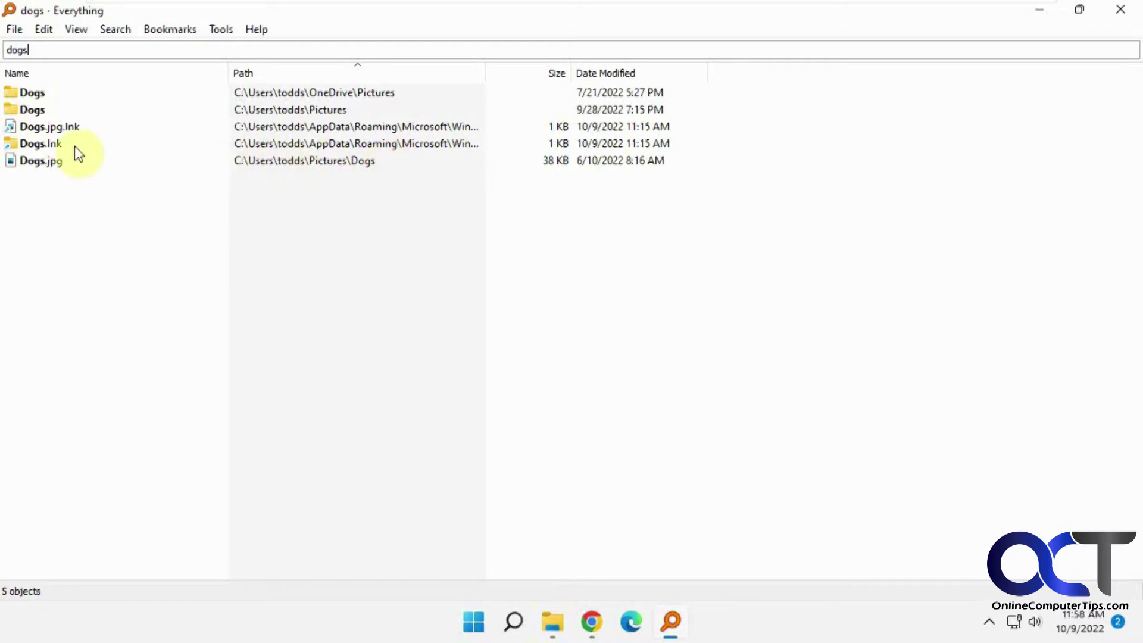
pyautogui.doubleClick(33, 110)
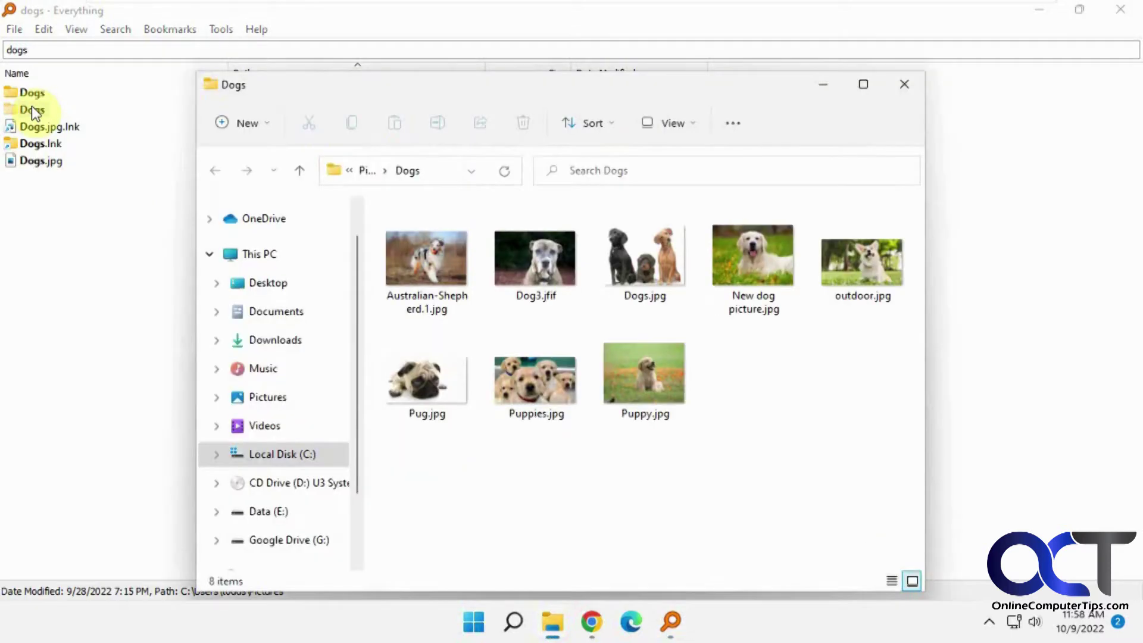
pyautogui.click(905, 84)
# Open and close Dogs.jpg, then view and dismiss its context menu.
pyautogui.doubleClick(53, 158)
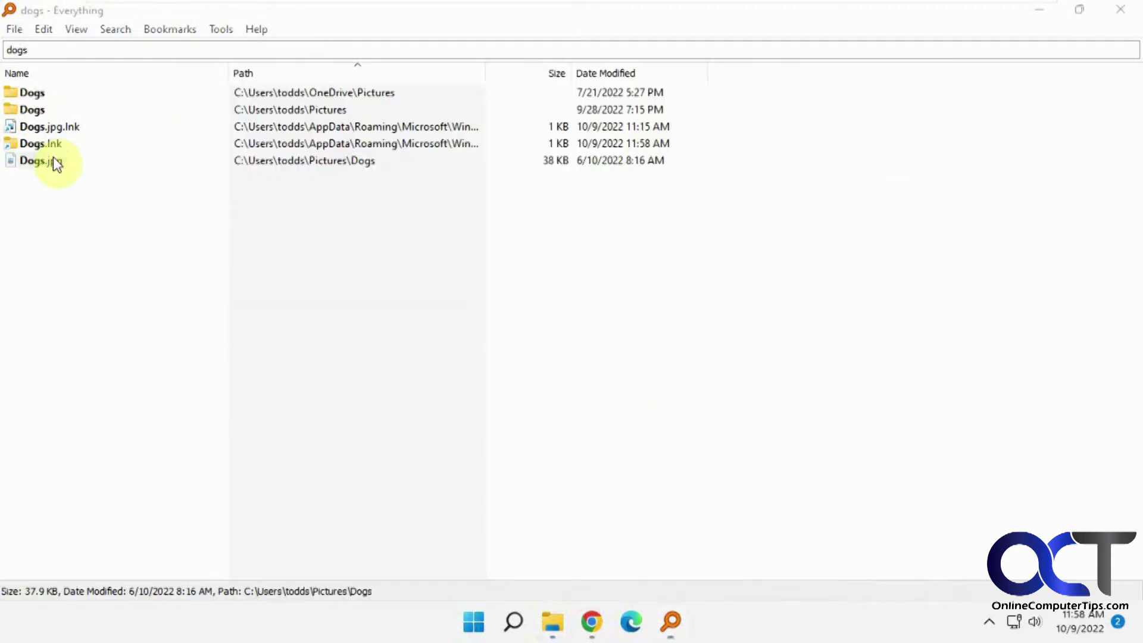
pyautogui.click(1120, 18)
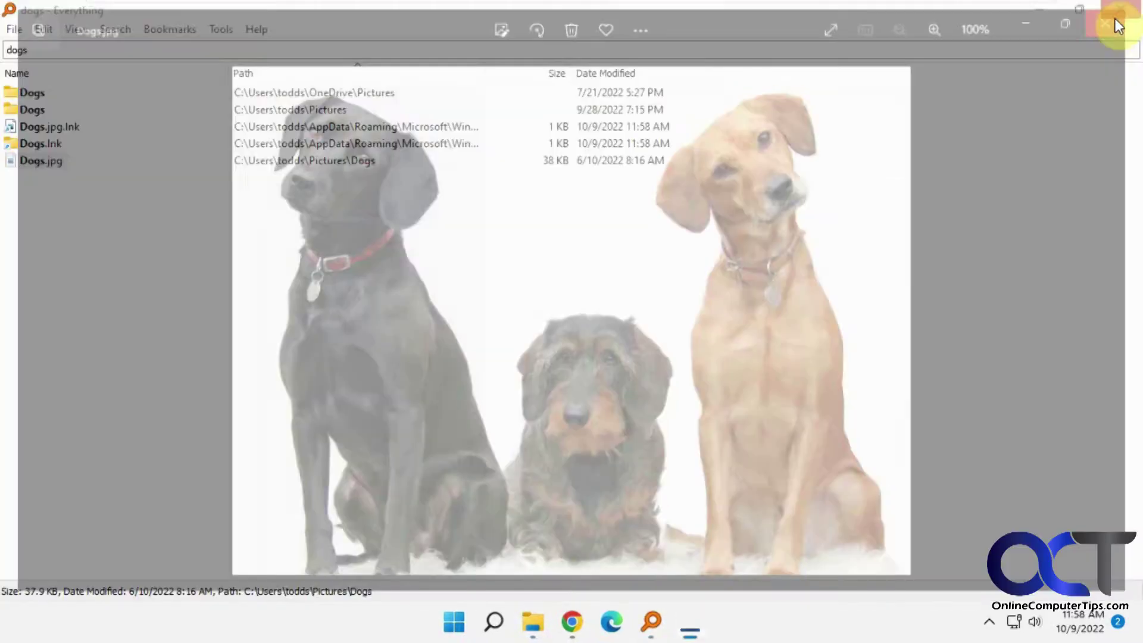
pyautogui.rightClick(57, 171)
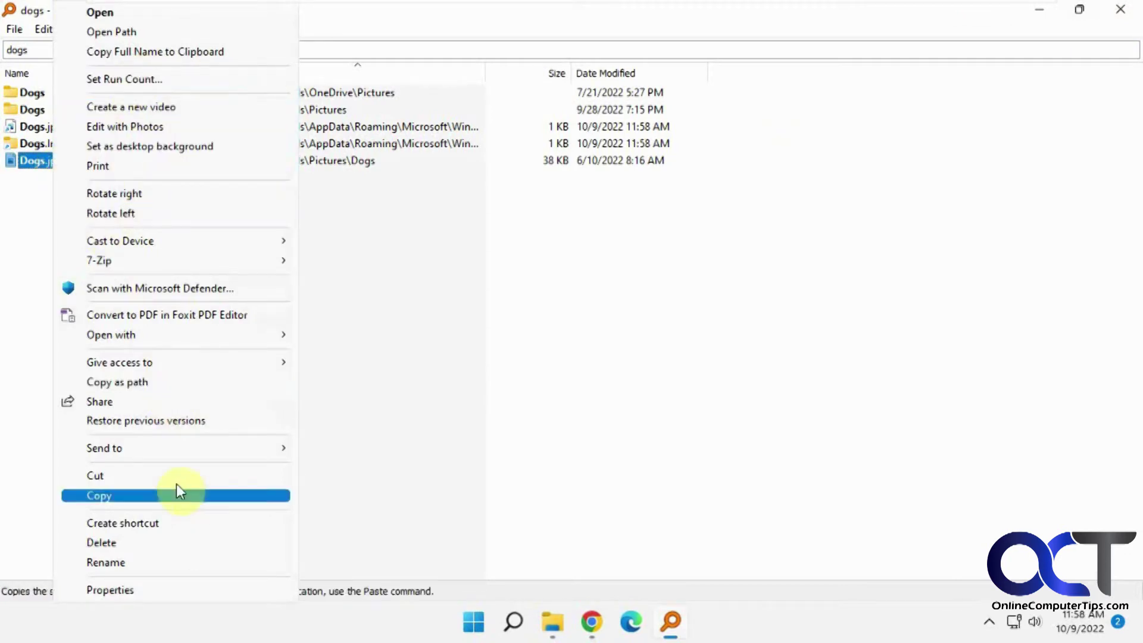
pyautogui.click(442, 298)
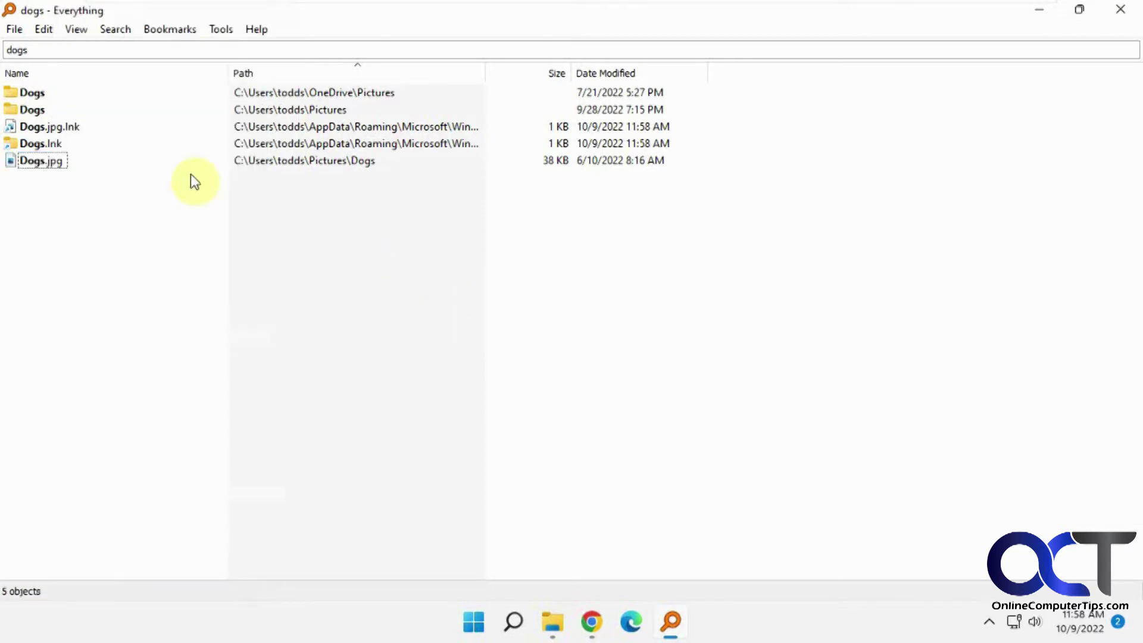
pyautogui.click(14, 30)
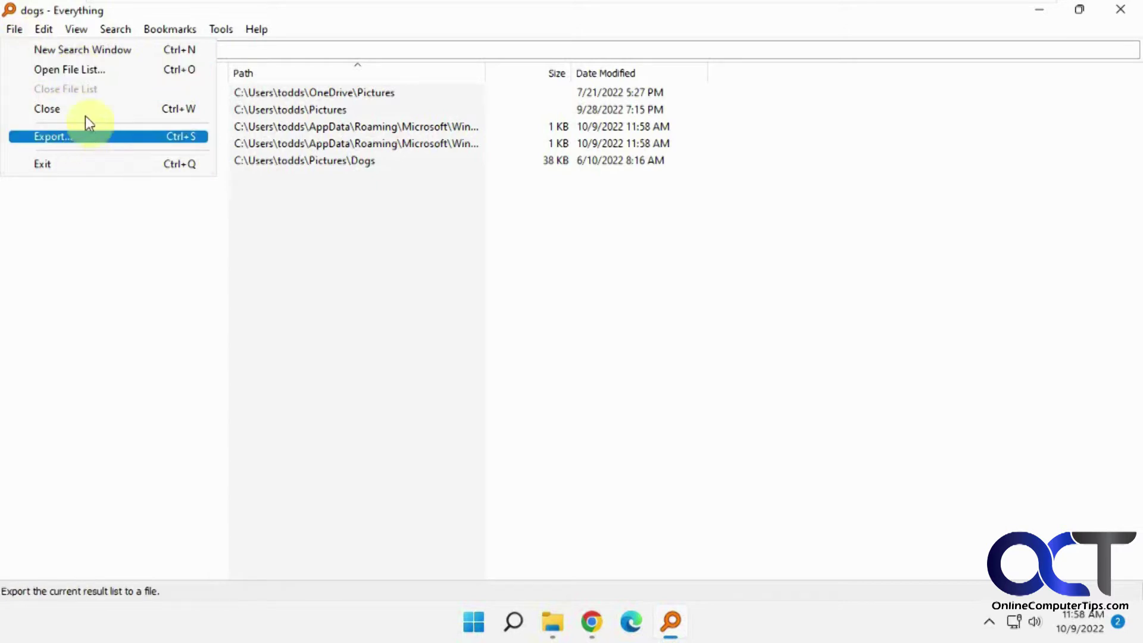
pyautogui.moveTo(46, 24)
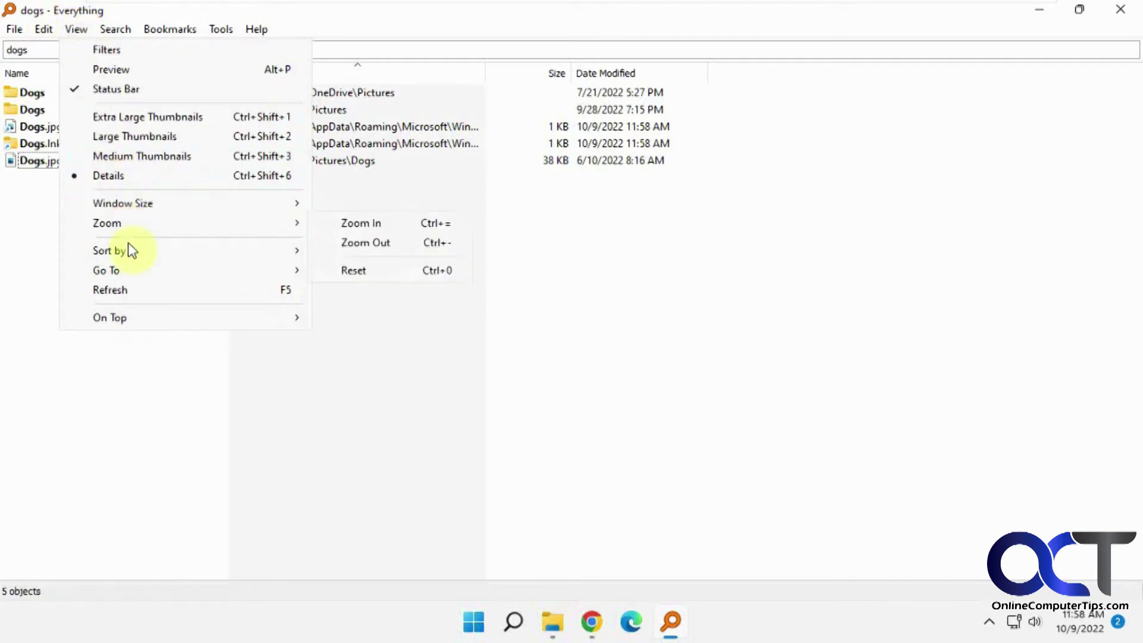
pyautogui.moveTo(128, 248)
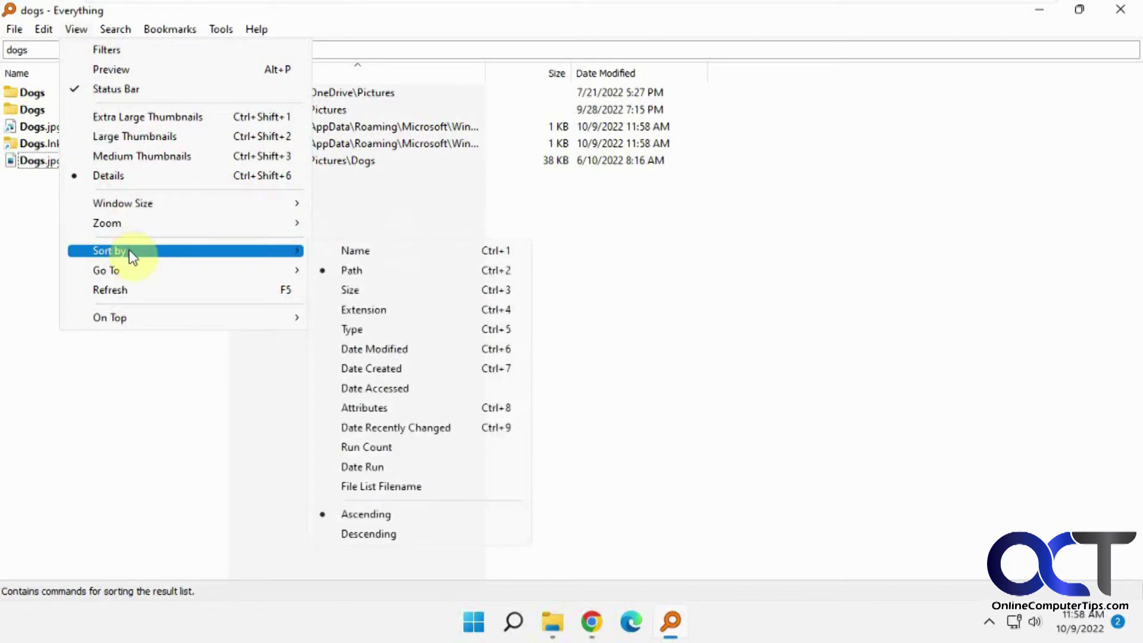
pyautogui.click(78, 29)
pyautogui.click(115, 29)
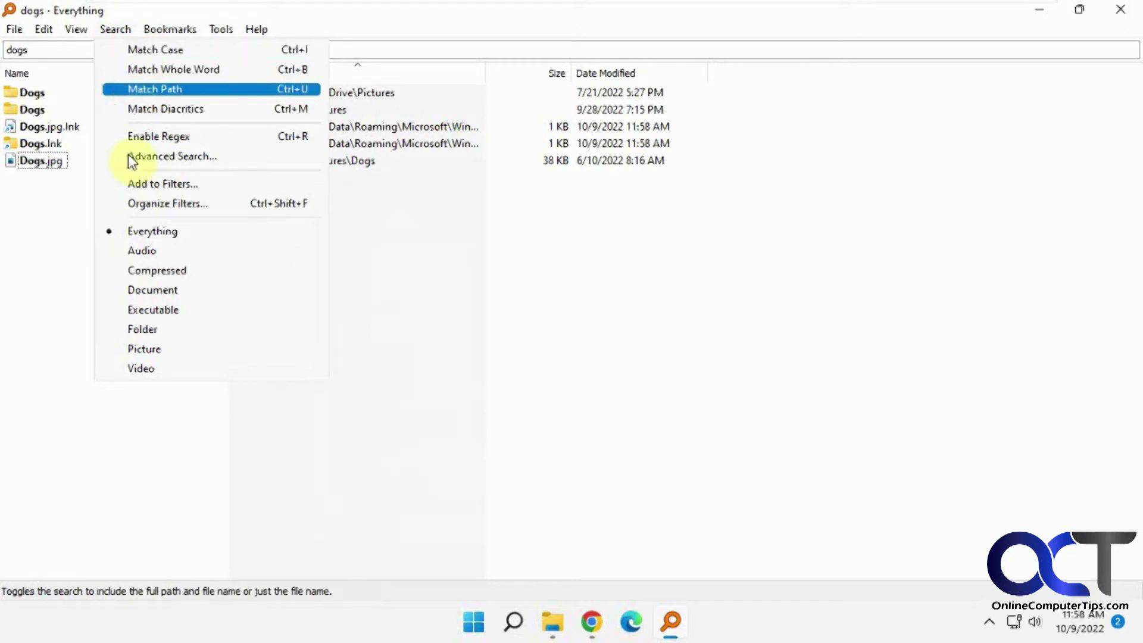
pyautogui.click(157, 164)
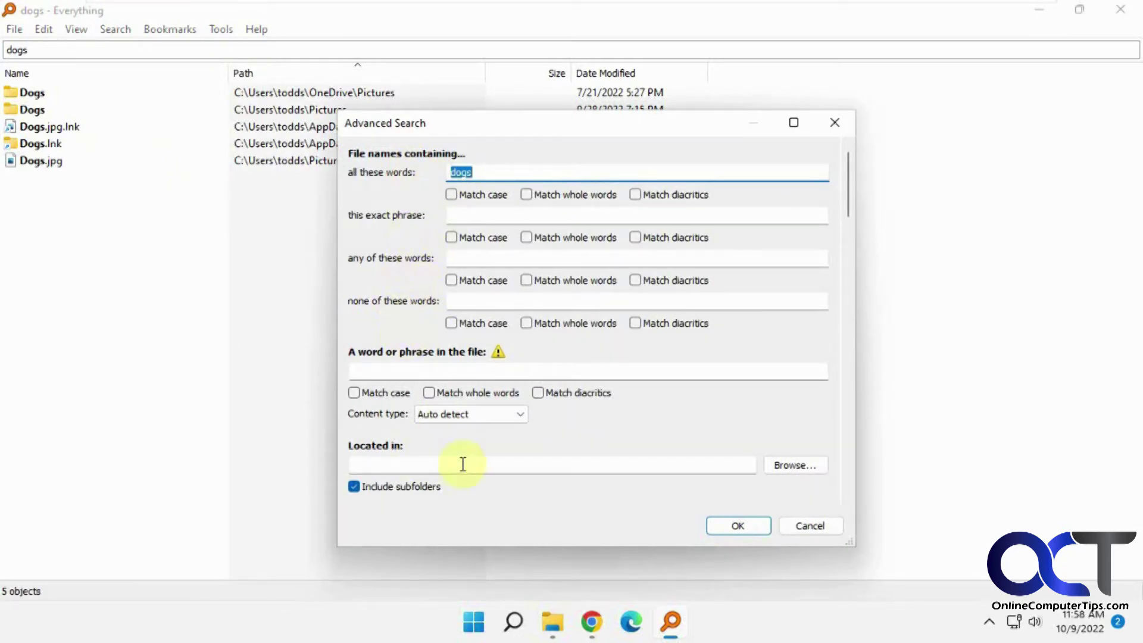
pyautogui.click(811, 527)
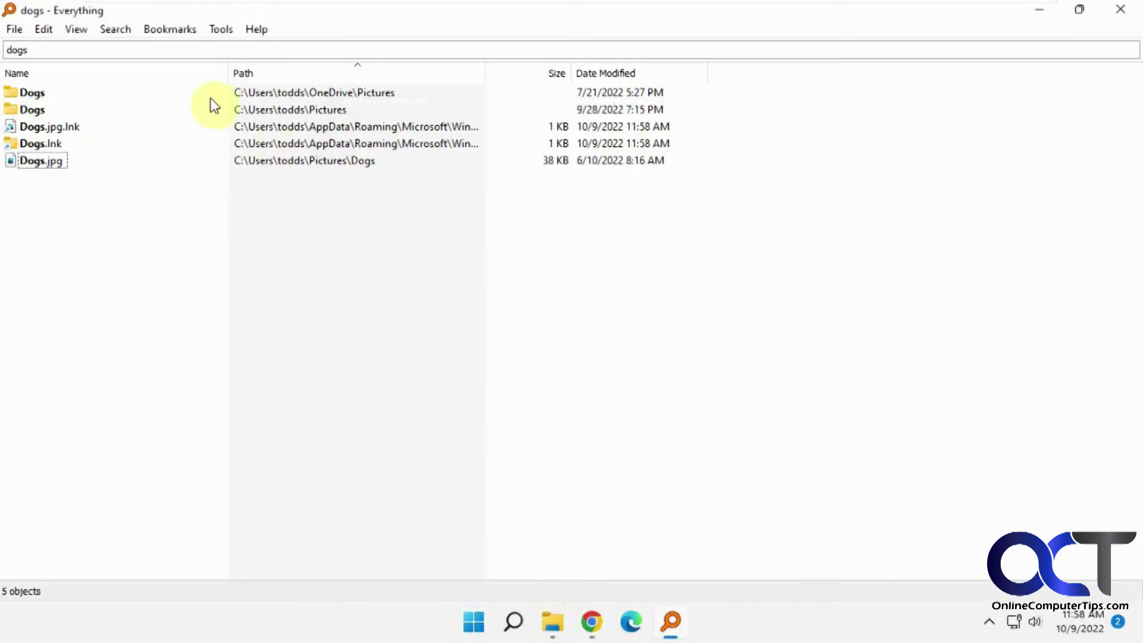
pyautogui.click(114, 27)
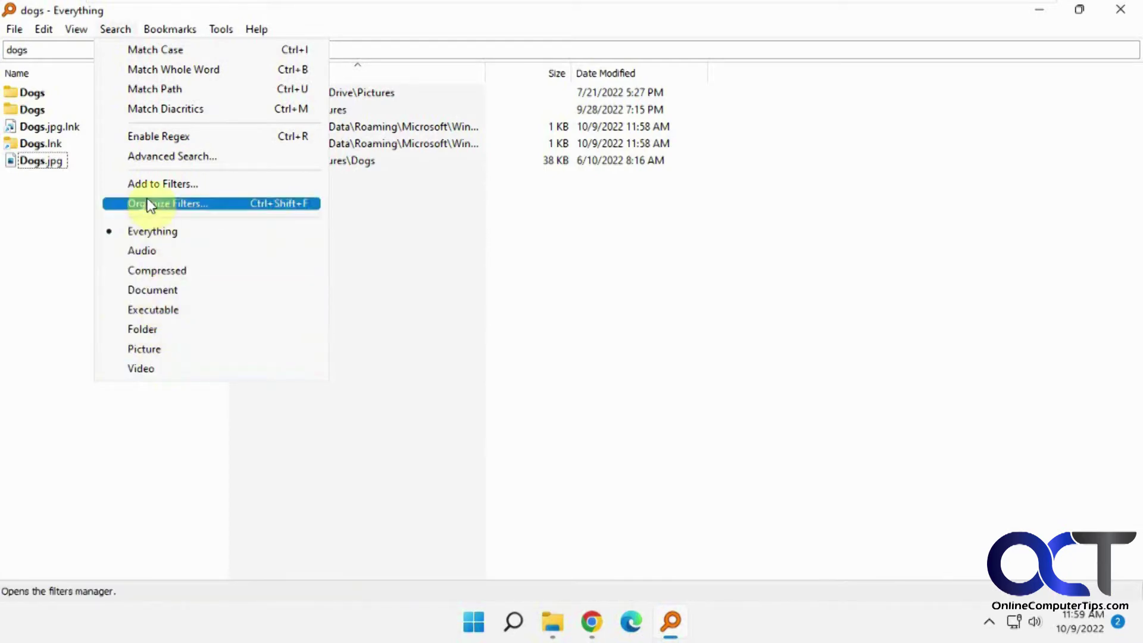
# Bookmark the current 'dogs' search.
pyautogui.moveTo(160, 37)
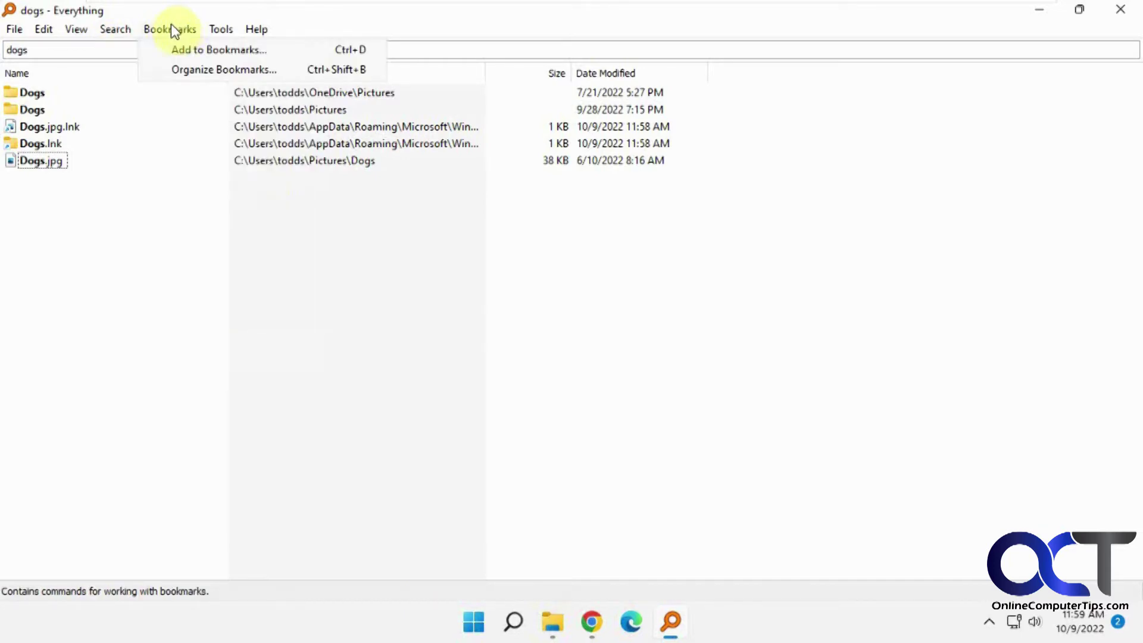
pyautogui.click(181, 49)
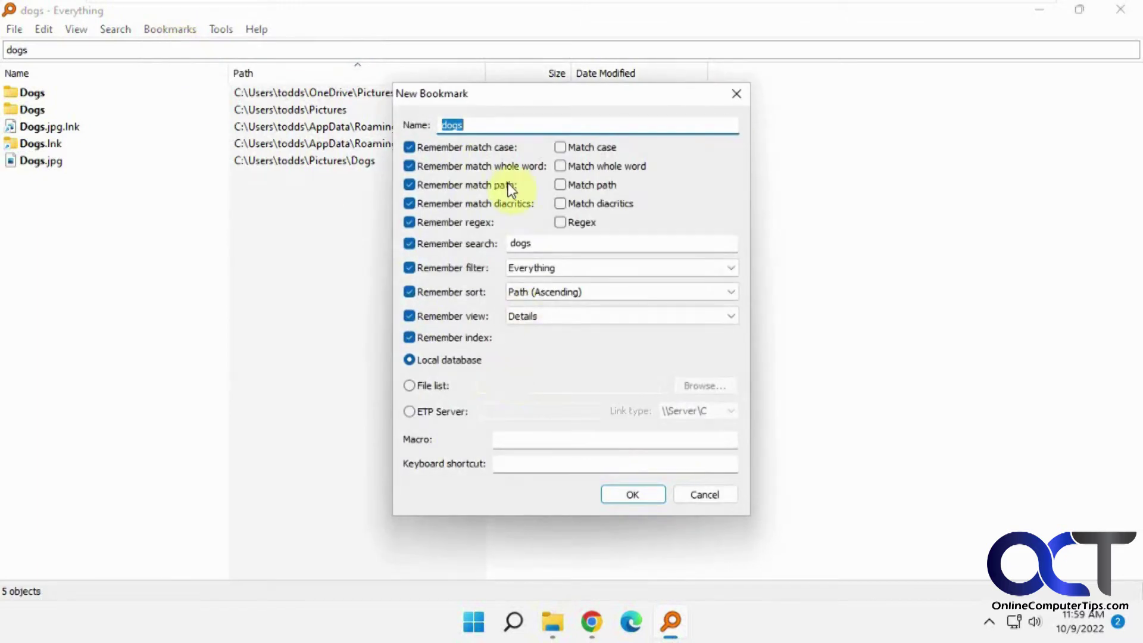
pyautogui.click(634, 495)
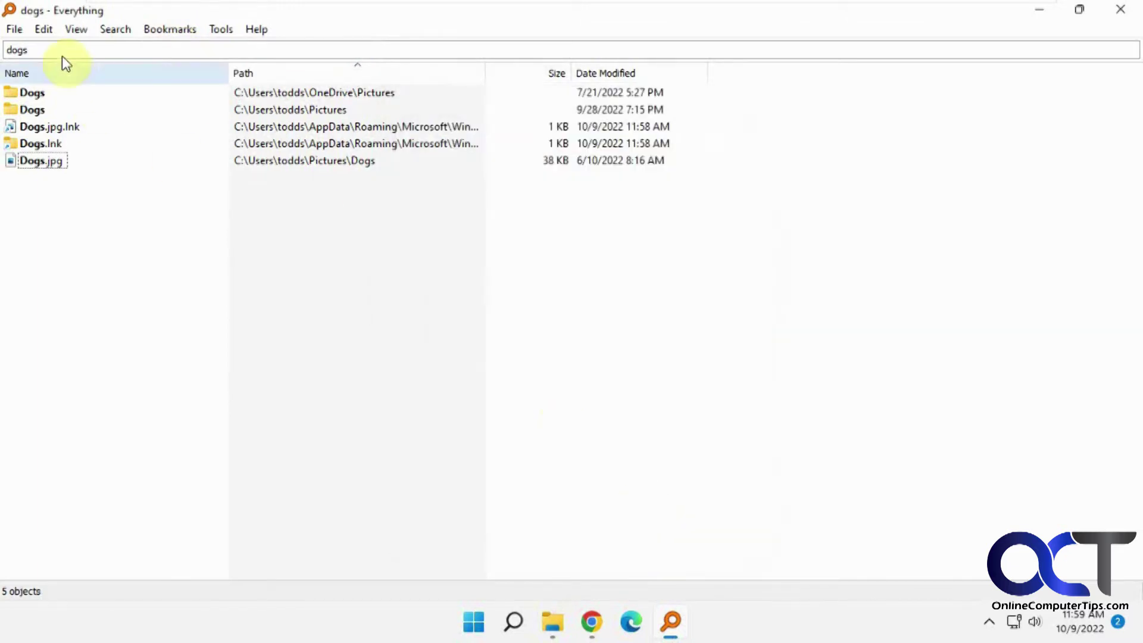
# Replace the search with 'trails', then rerun the saved dogs bookmark.
pyautogui.doubleClick(6, 51)
pyautogui.write('trails')
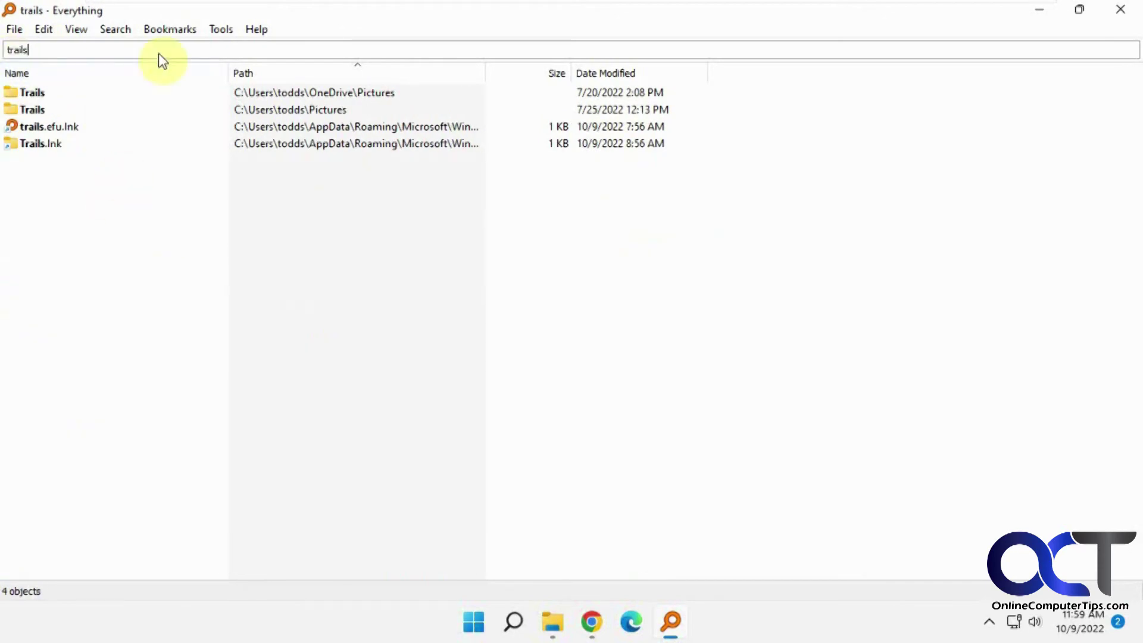
pyautogui.click(169, 29)
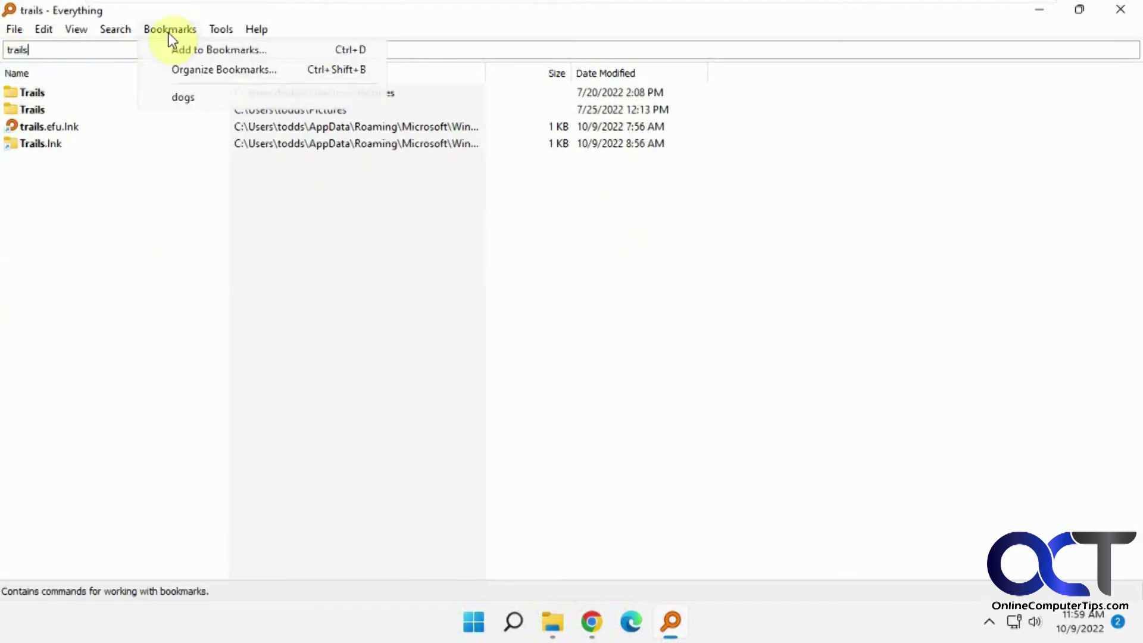
pyautogui.click(191, 98)
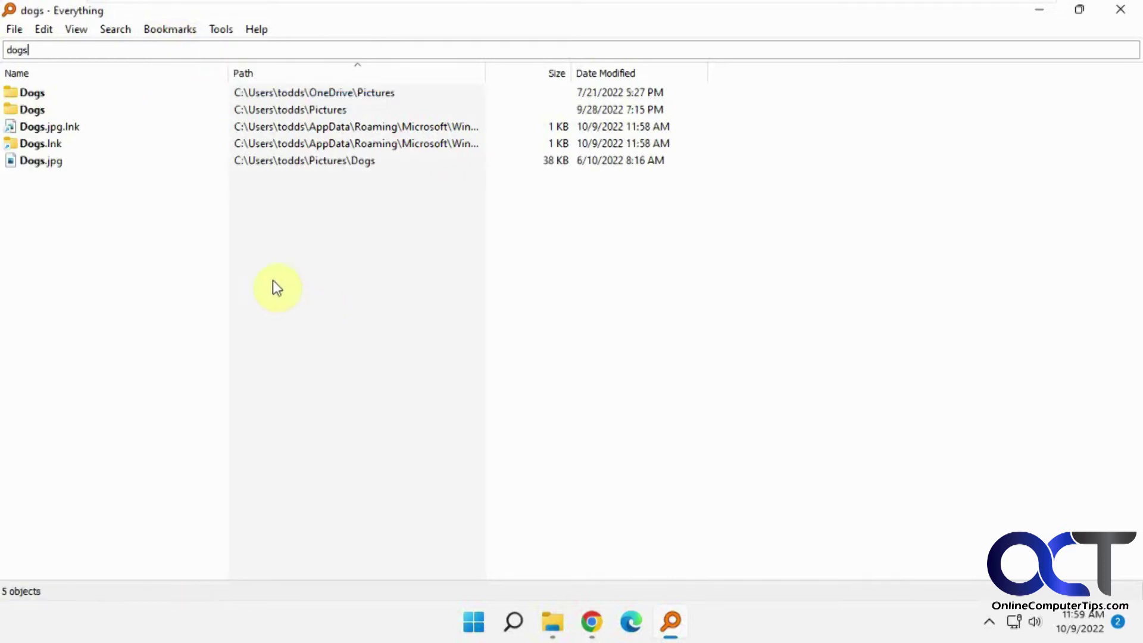
# Delete the dogs bookmark in Organize Bookmarks and confirm.
pyautogui.click(172, 31)
pyautogui.click(197, 70)
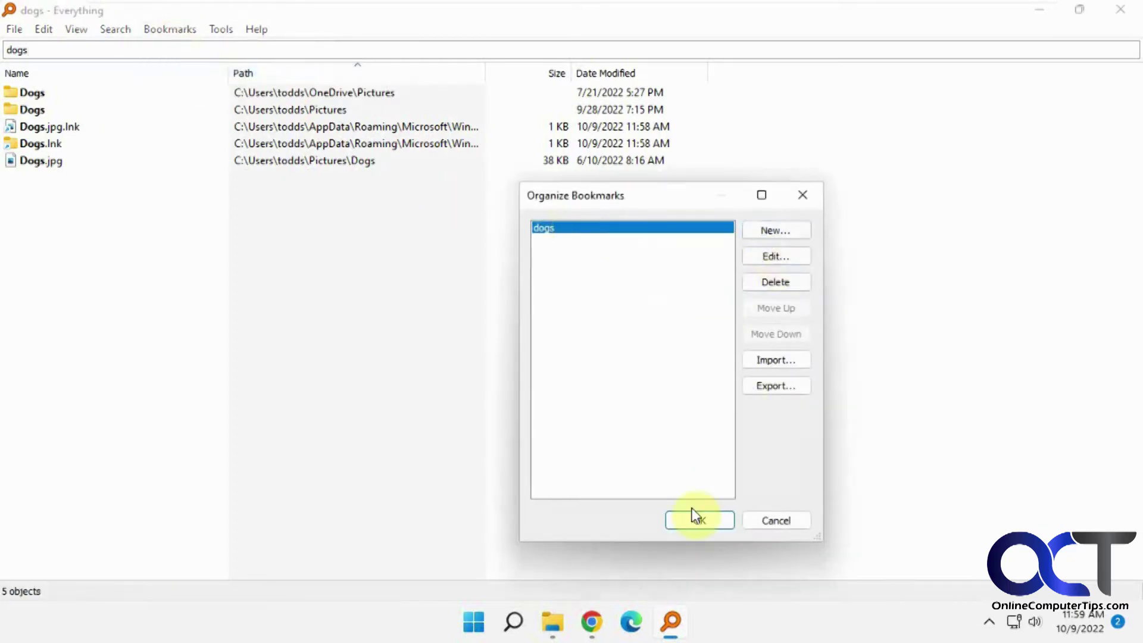
pyautogui.click(780, 283)
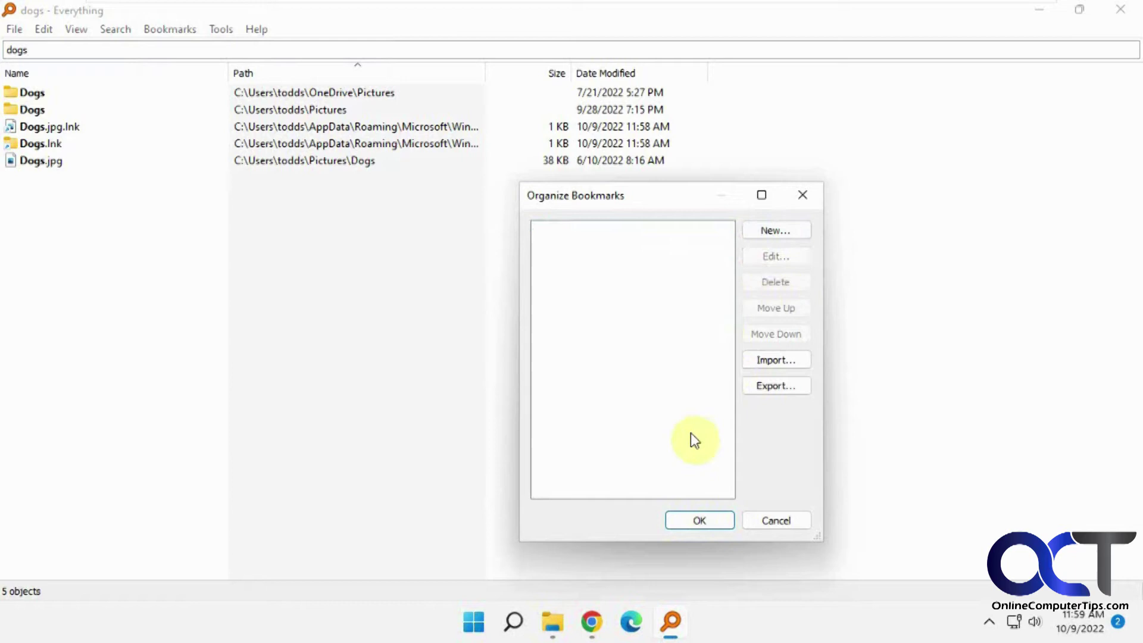
pyautogui.click(692, 521)
# In the File List Editor, add Meeting schedule, Fax Cover Sheet, Calendar, Phone List and Agenda.
pyautogui.click(222, 31)
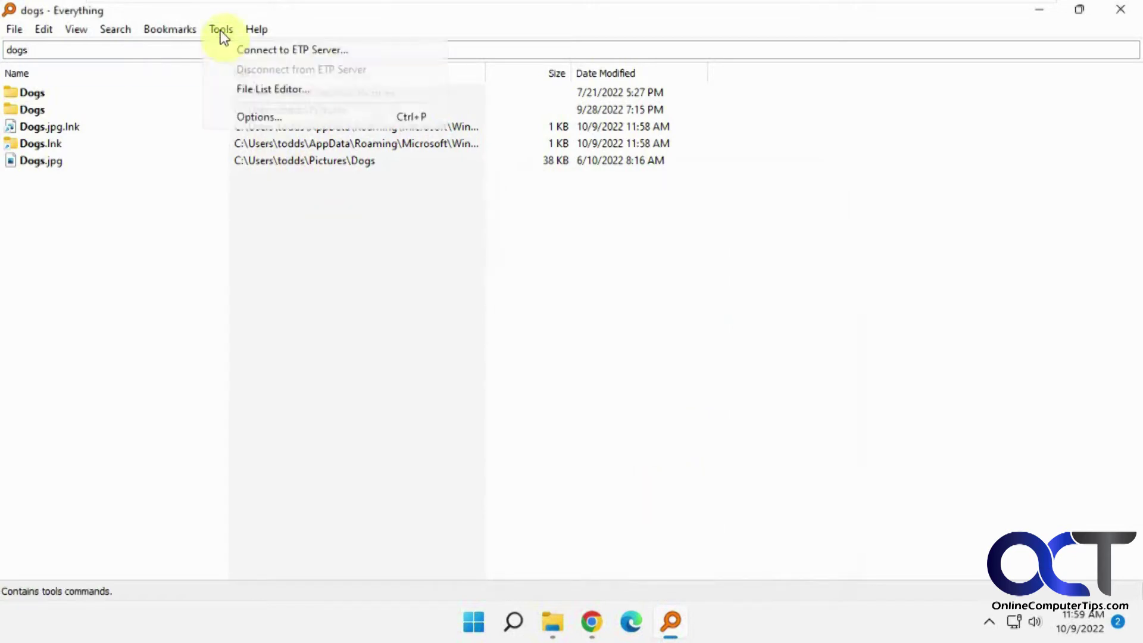
pyautogui.click(248, 89)
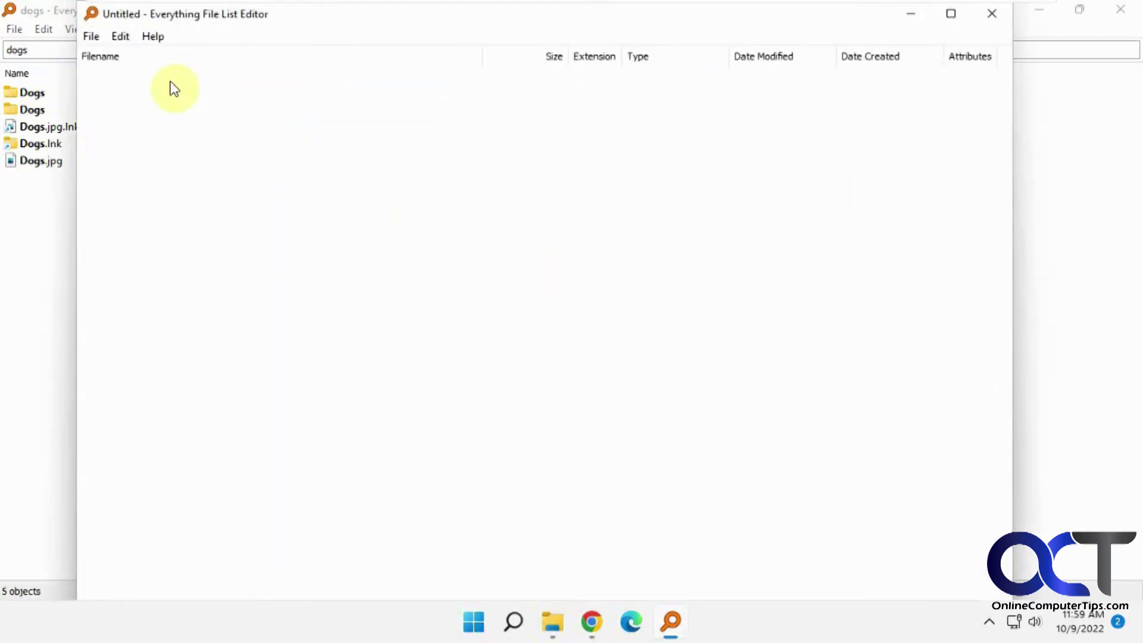
pyautogui.click(126, 39)
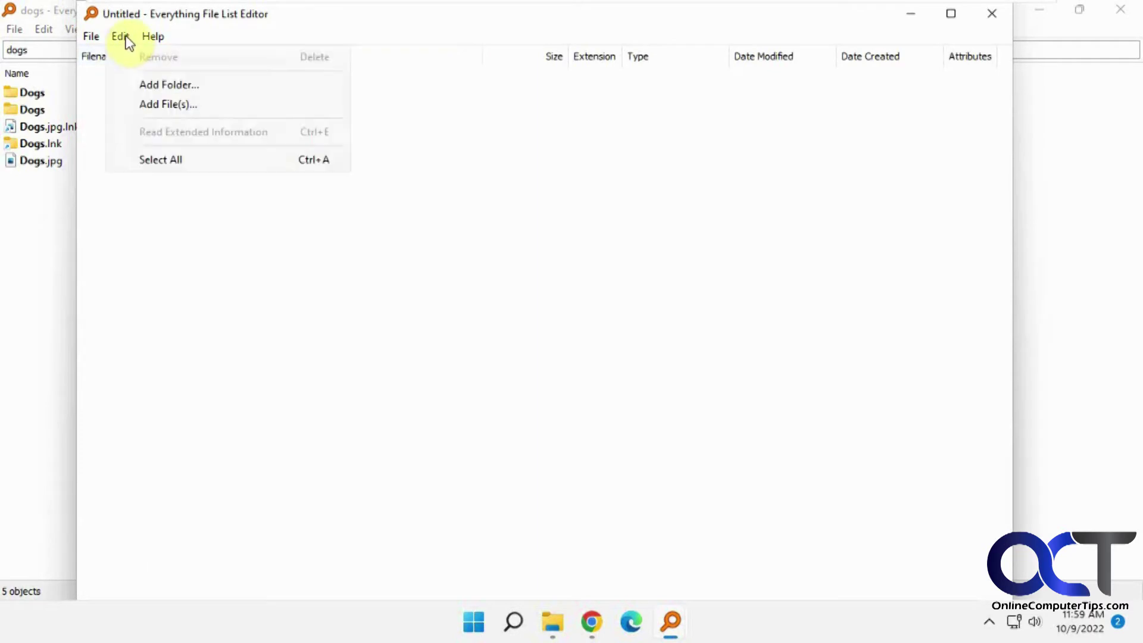
pyautogui.click(174, 107)
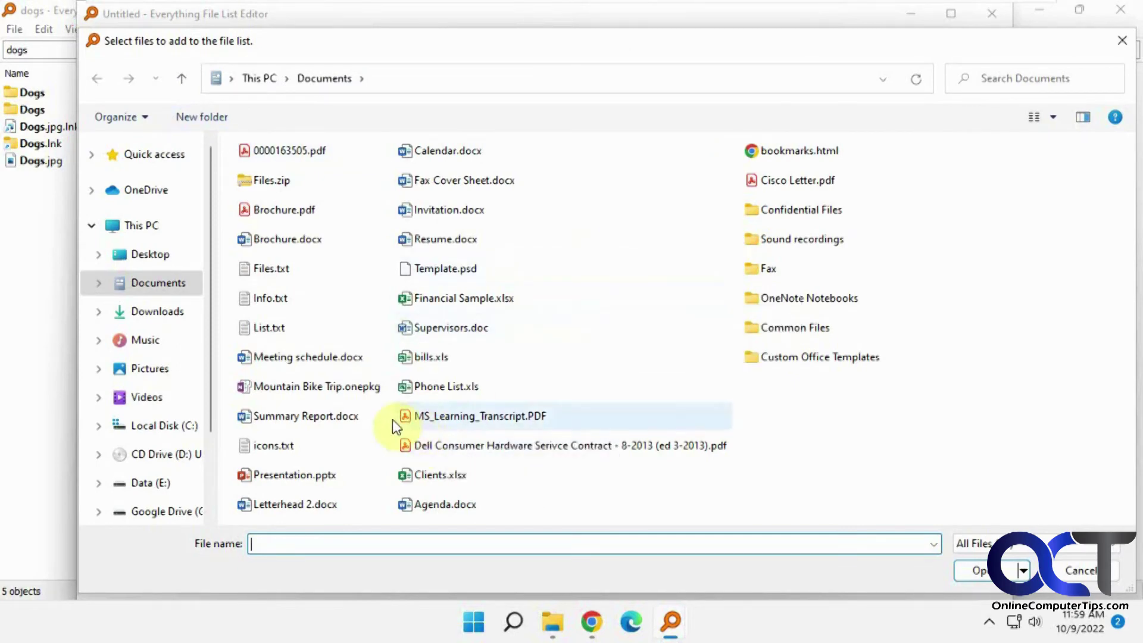
pyautogui.click(331, 351)
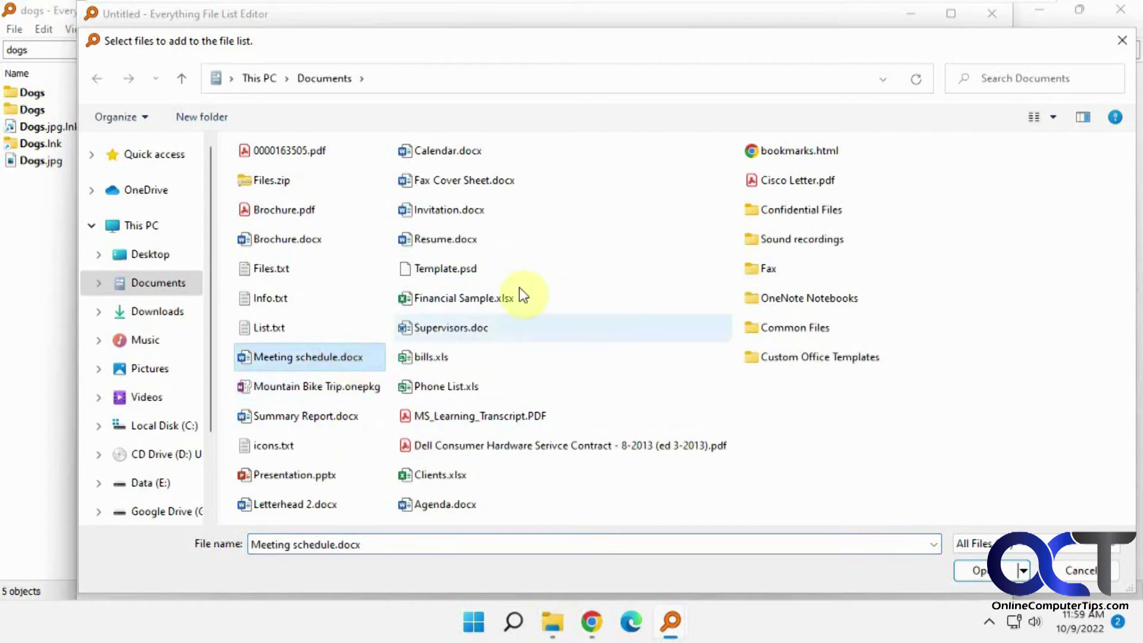
pyautogui.keyDown('ctrl'); pyautogui.click(484, 180); pyautogui.keyUp('ctrl')
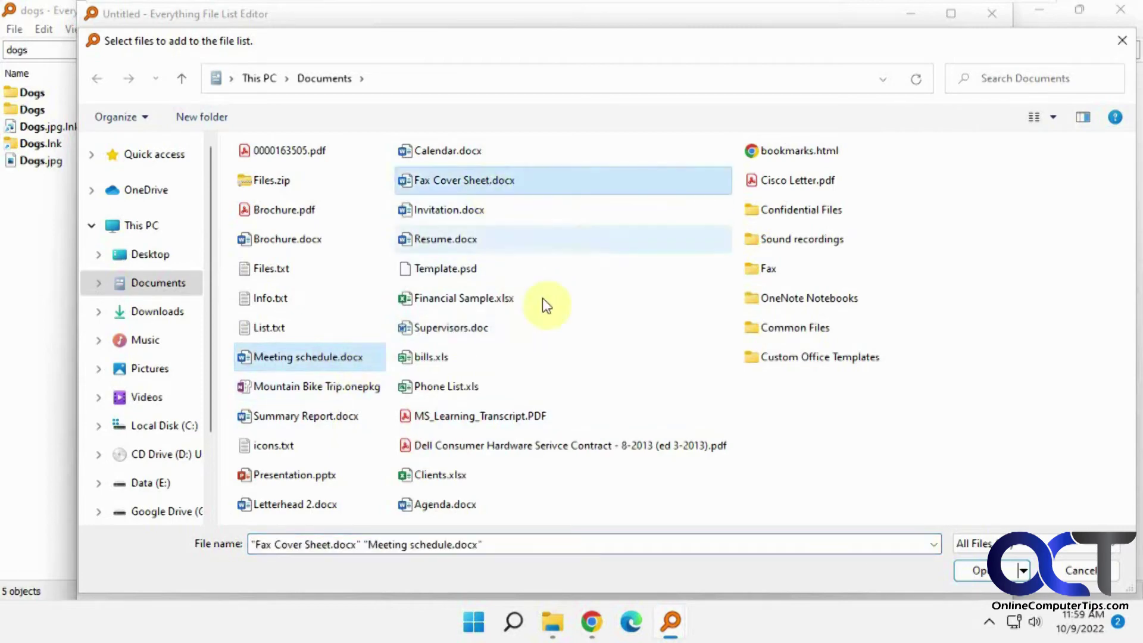
pyautogui.keyDown('ctrl'); pyautogui.click(454, 152); pyautogui.keyUp('ctrl')
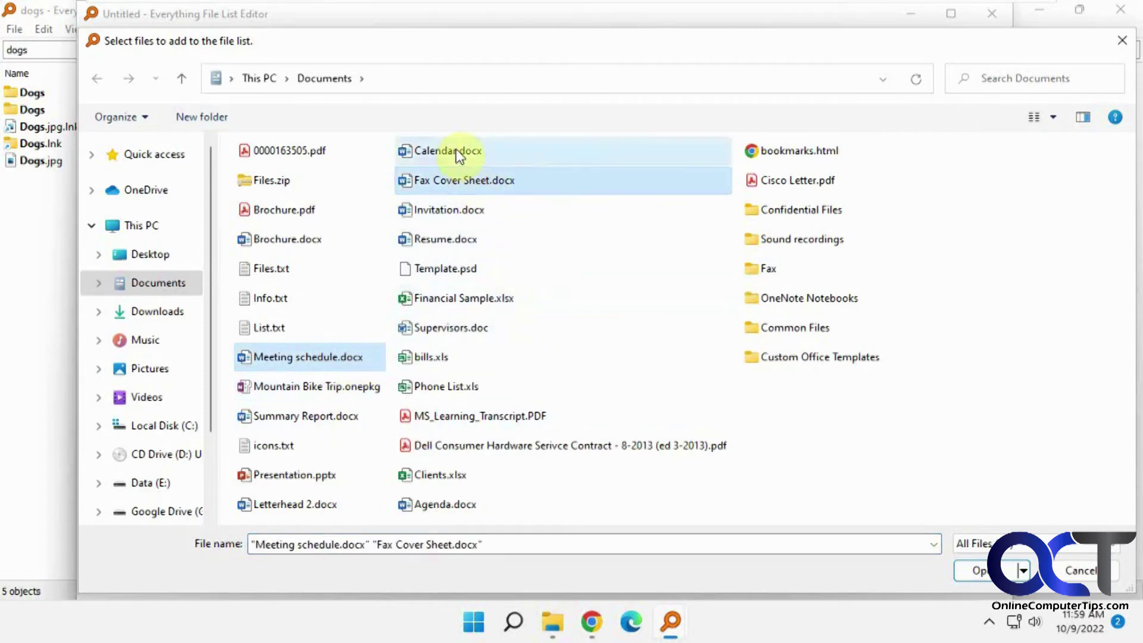
pyautogui.keyDown('ctrl'); pyautogui.click(471, 390); pyautogui.keyUp('ctrl')
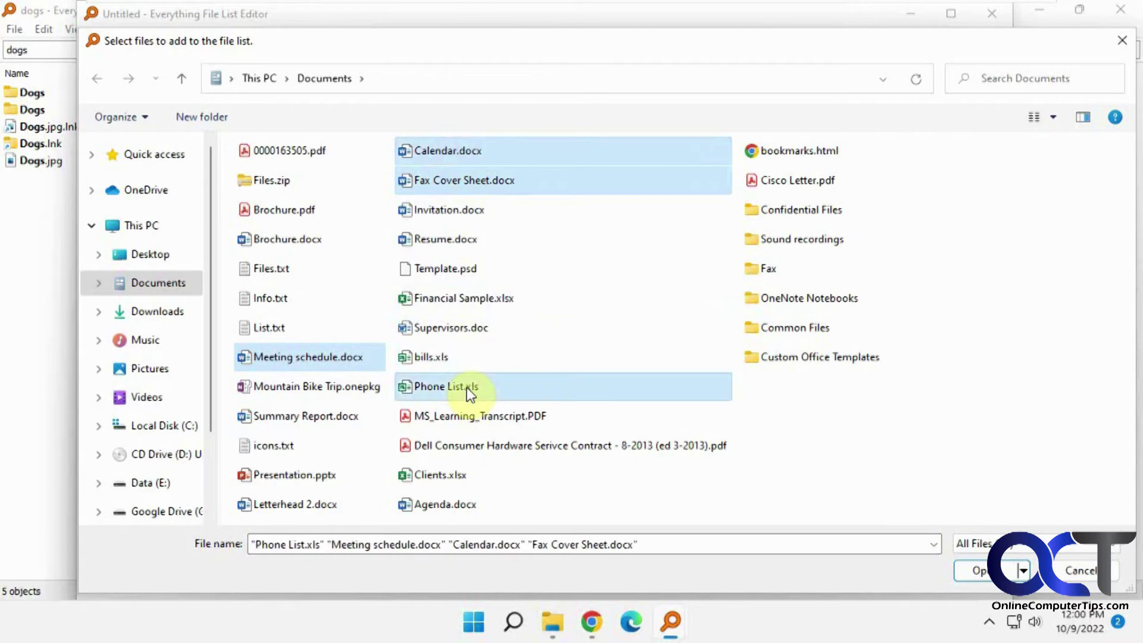
pyautogui.keyDown('ctrl'); pyautogui.click(448, 503); pyautogui.keyUp('ctrl')
pyautogui.click(971, 570)
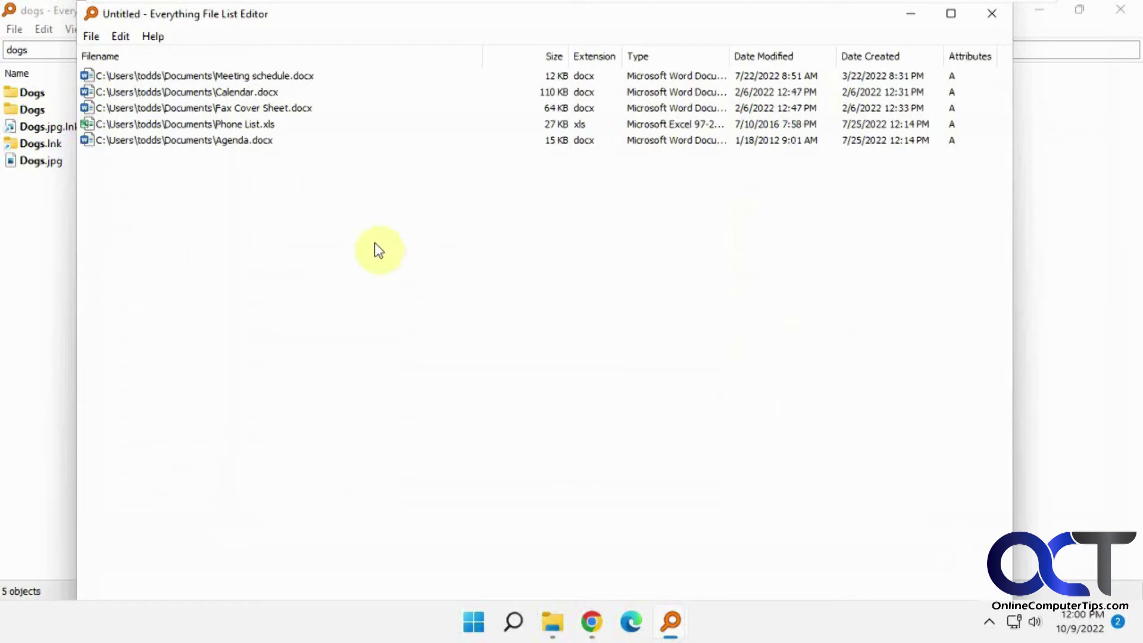
# Close the File List Editor and save the list as Docs.efu.
pyautogui.click(991, 14)
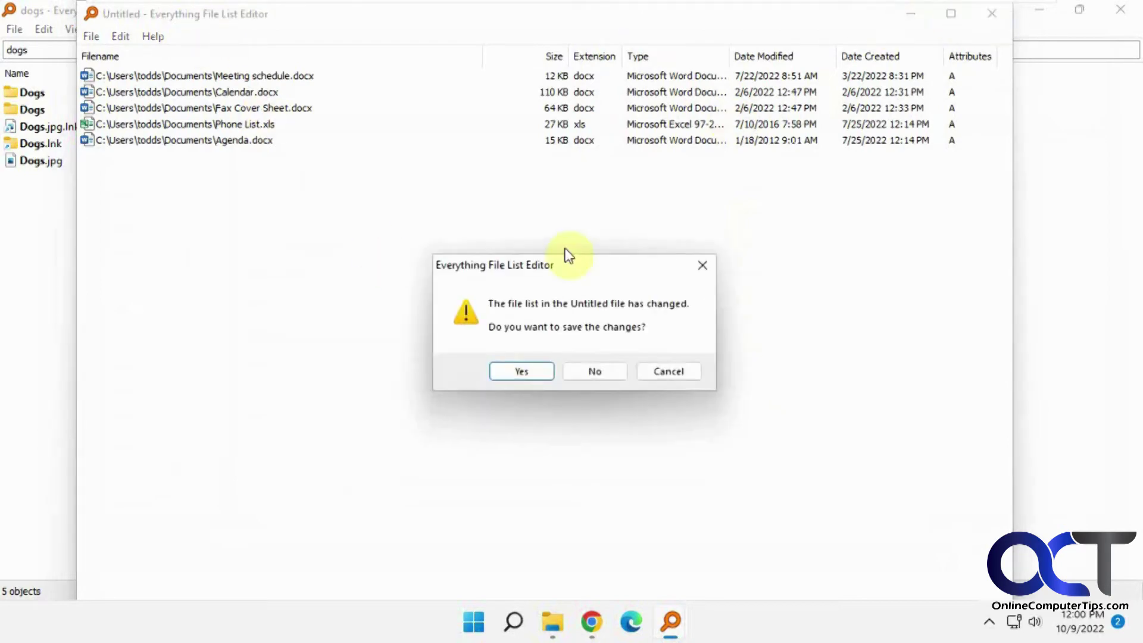
pyautogui.click(519, 374)
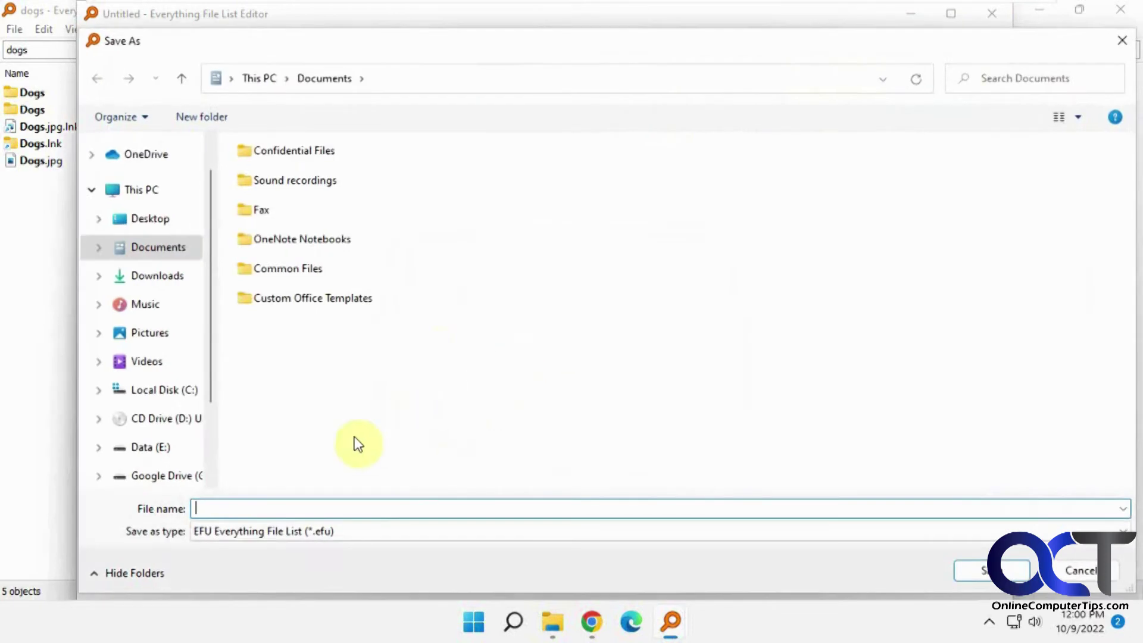
pyautogui.write('zfu')
pyautogui.press('BackSpace')
pyautogui.press('BackSpace')
pyautogui.press('BackSpace')
pyautogui.write('Docs')
pyautogui.click(974, 571)
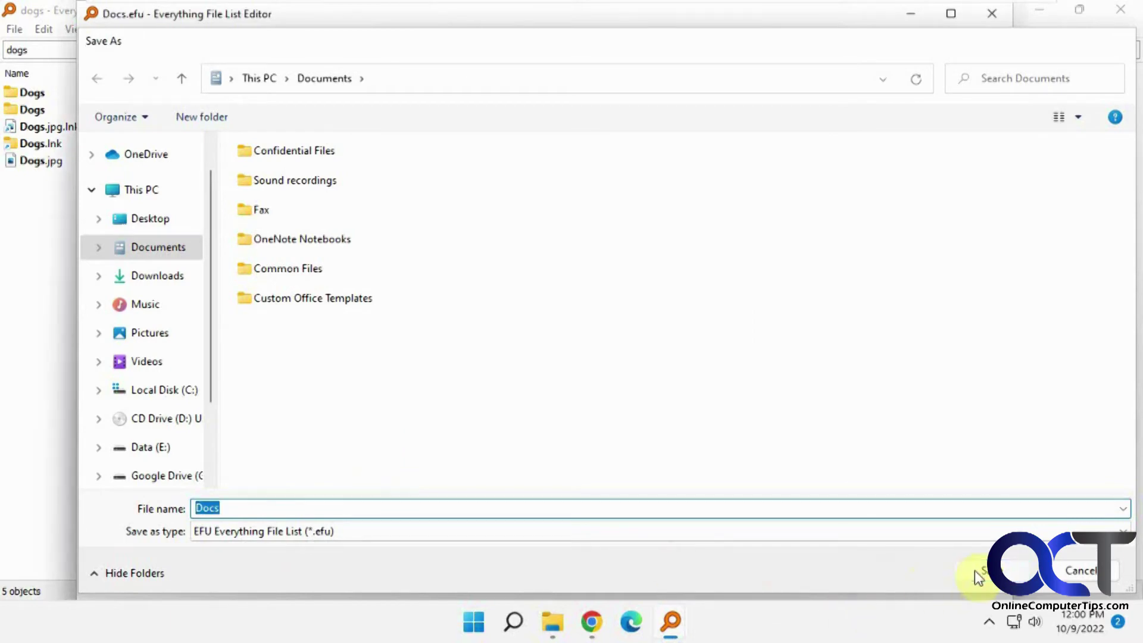
# Load the Docs.efu file list through File > Open File List.
pyautogui.click(14, 29)
pyautogui.click(49, 72)
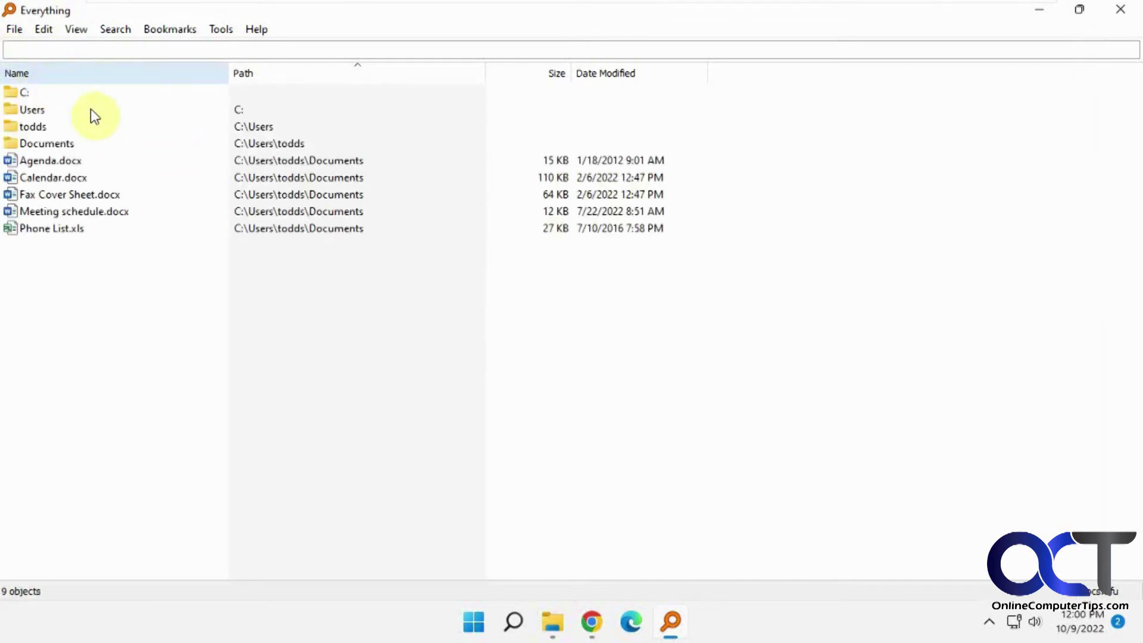
pyautogui.click(17, 30)
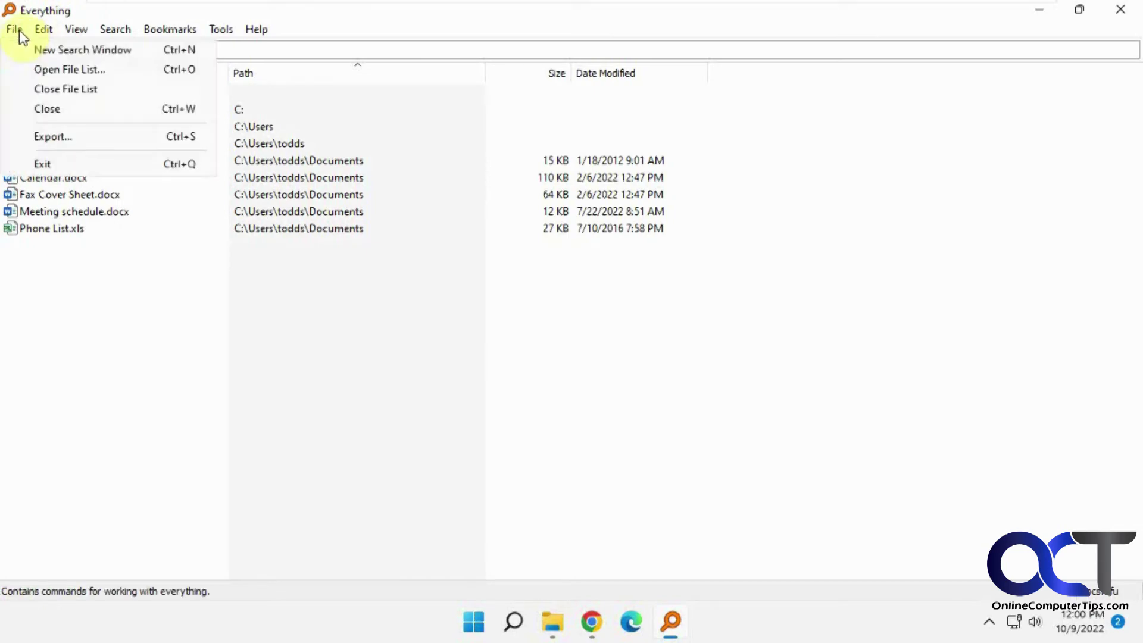
pyautogui.click(37, 70)
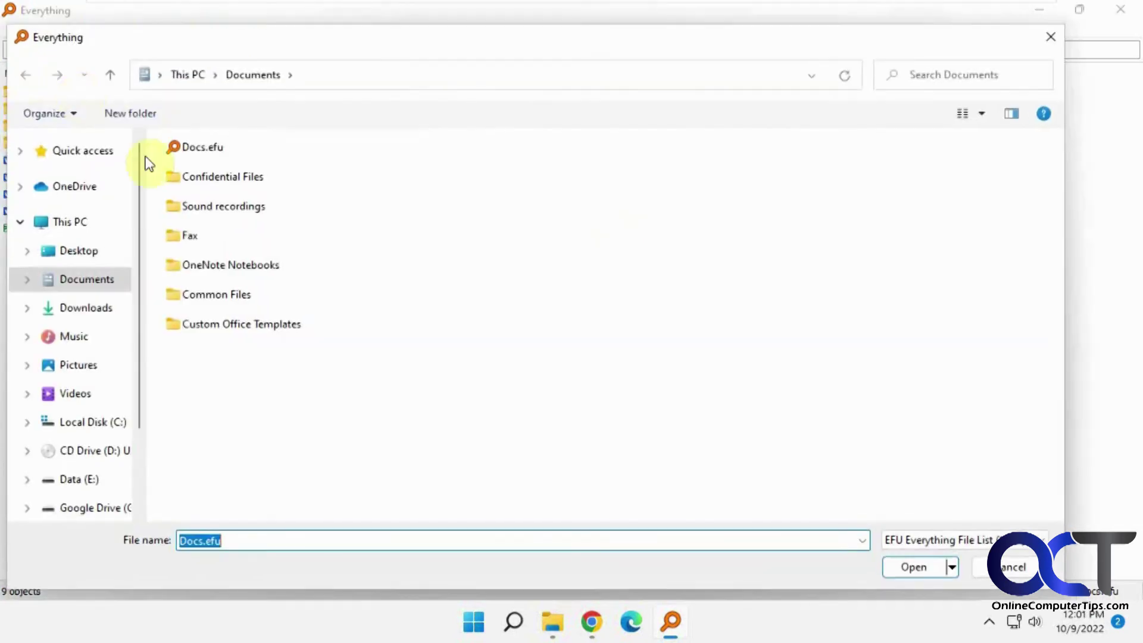
pyautogui.doubleClick(203, 159)
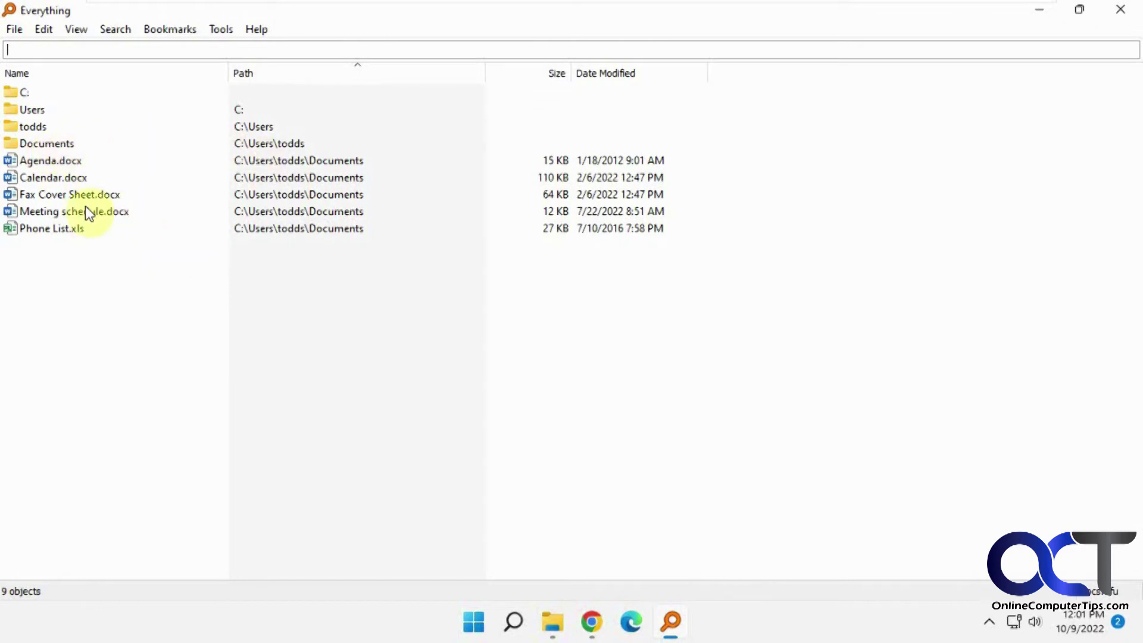
pyautogui.click(16, 28)
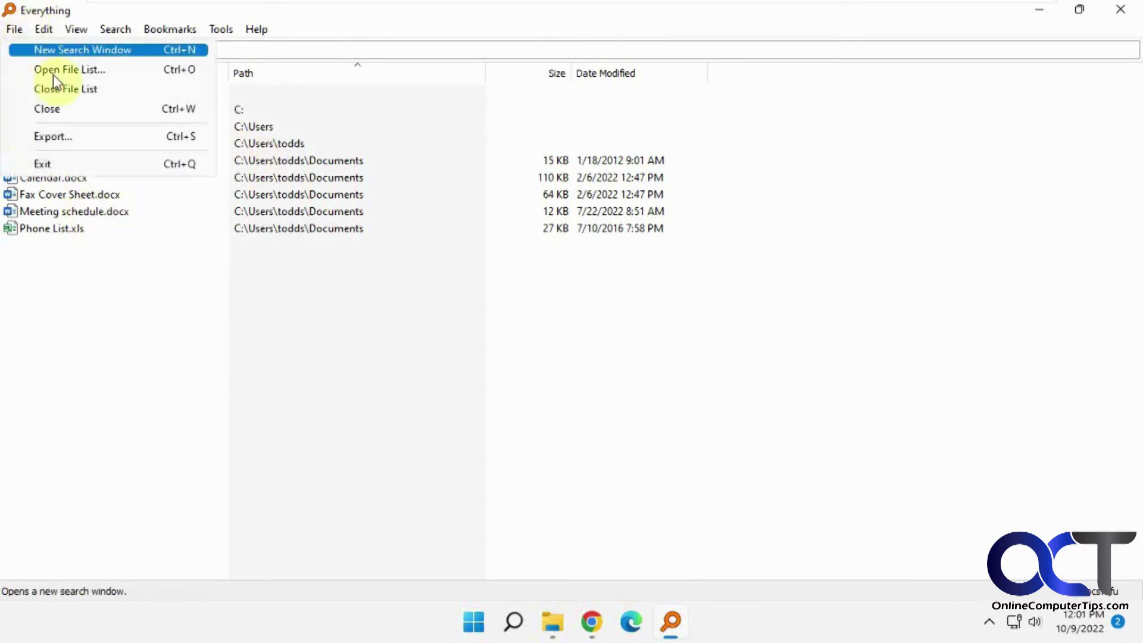
# Close the Docs file list and open Tools > Options.
pyautogui.click(69, 91)
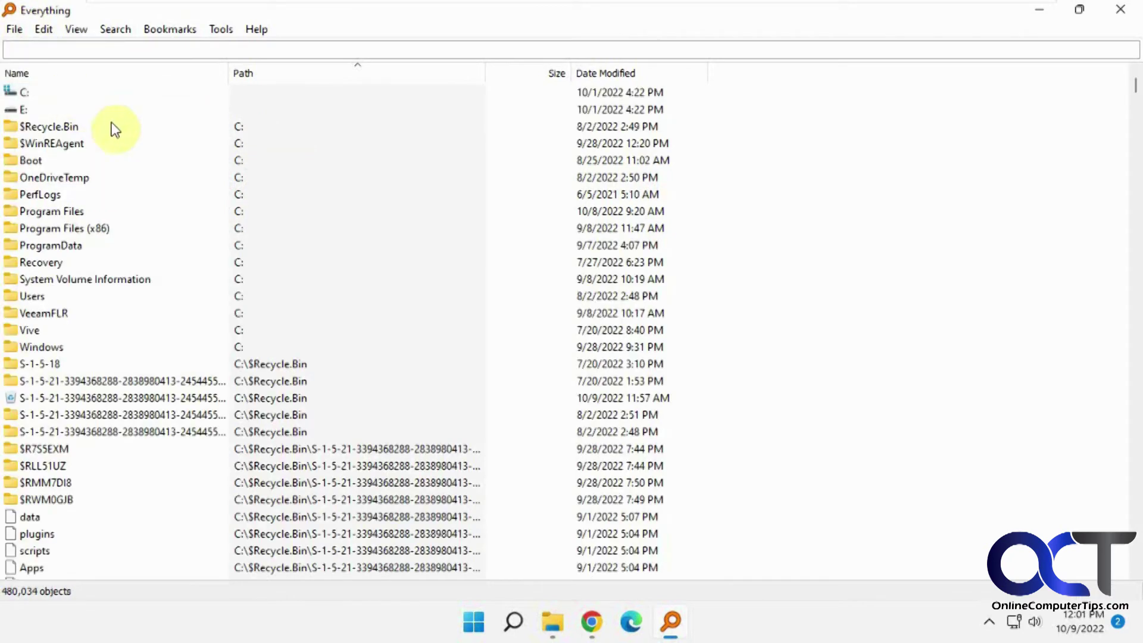
pyautogui.click(224, 31)
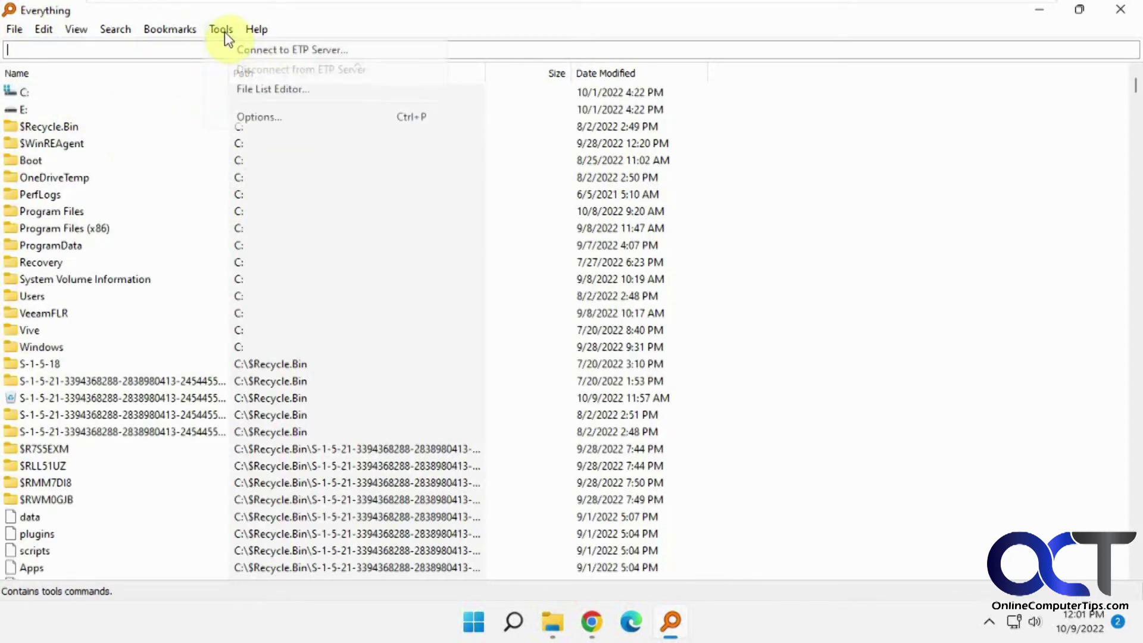
pyautogui.click(250, 117)
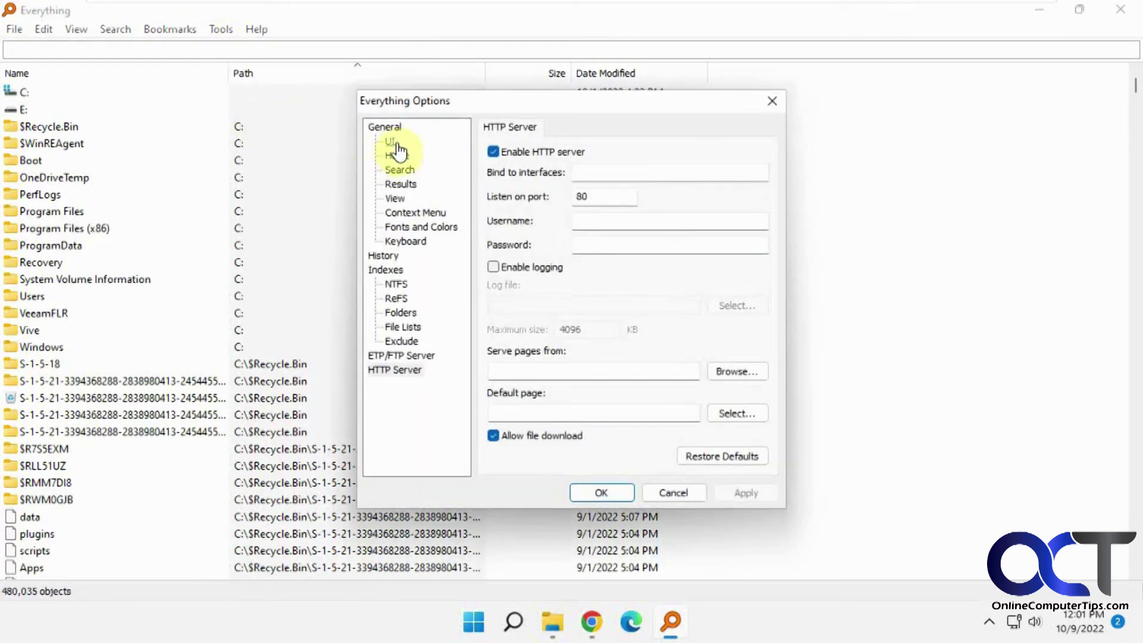
# Review the UI and Home pages' Match case and Match path defaults, then the Search page.
pyautogui.click(391, 143)
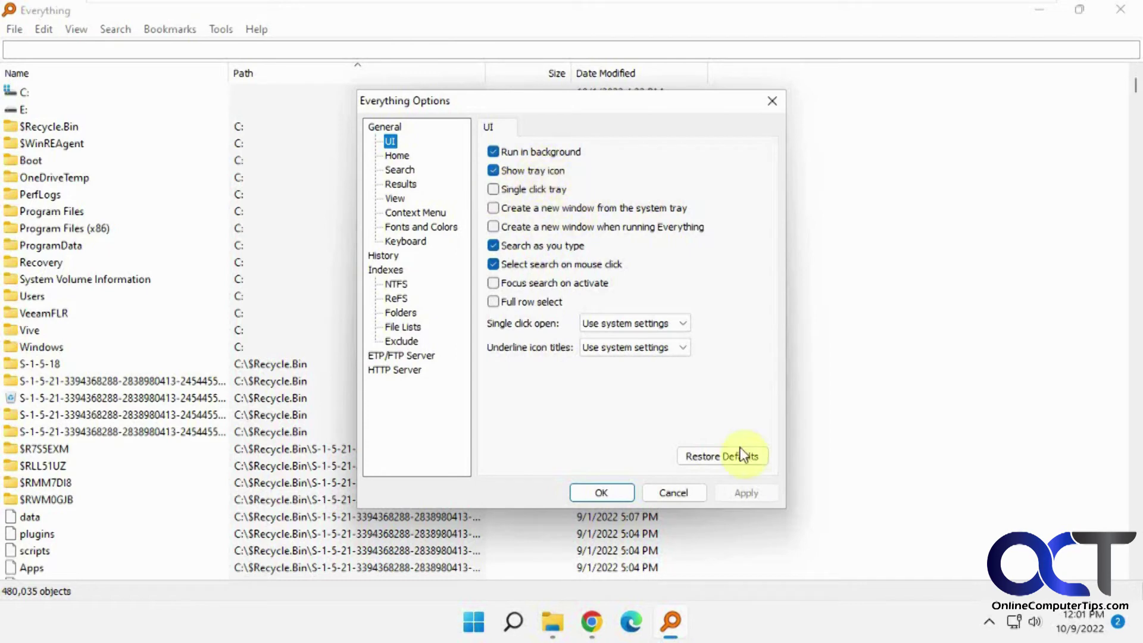
pyautogui.click(398, 156)
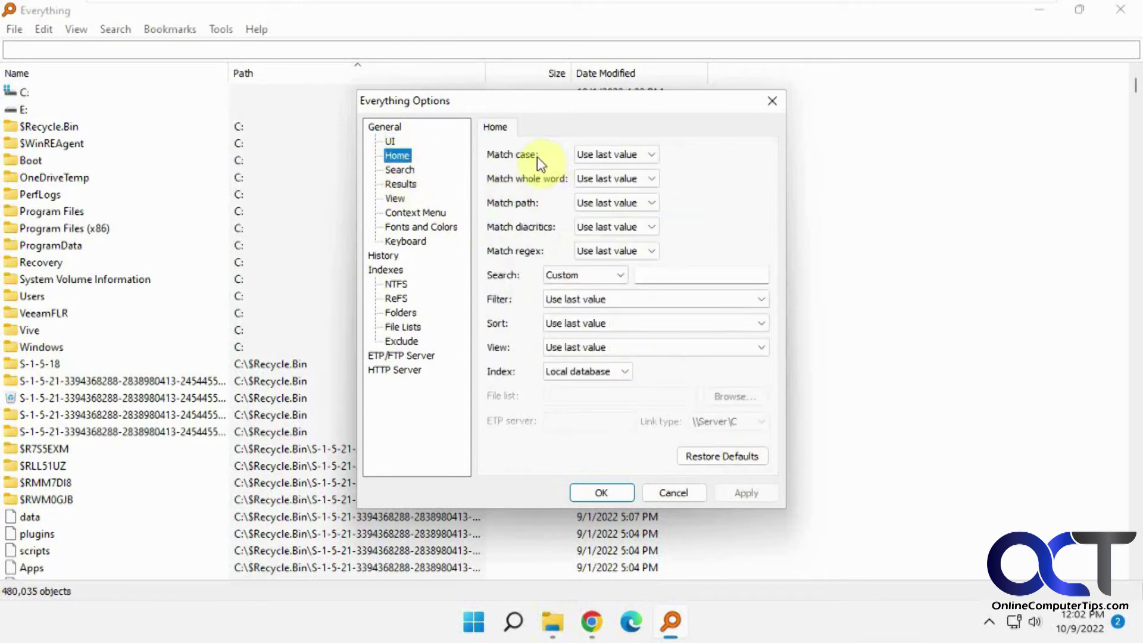
pyautogui.click(651, 157)
pyautogui.click(651, 156)
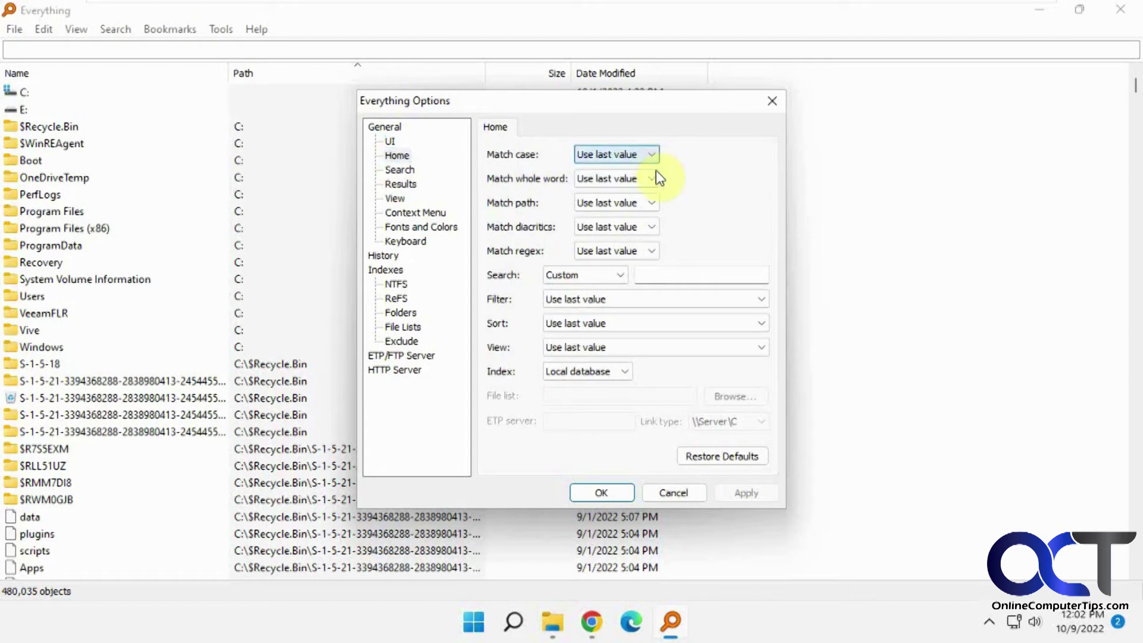
pyautogui.click(655, 181)
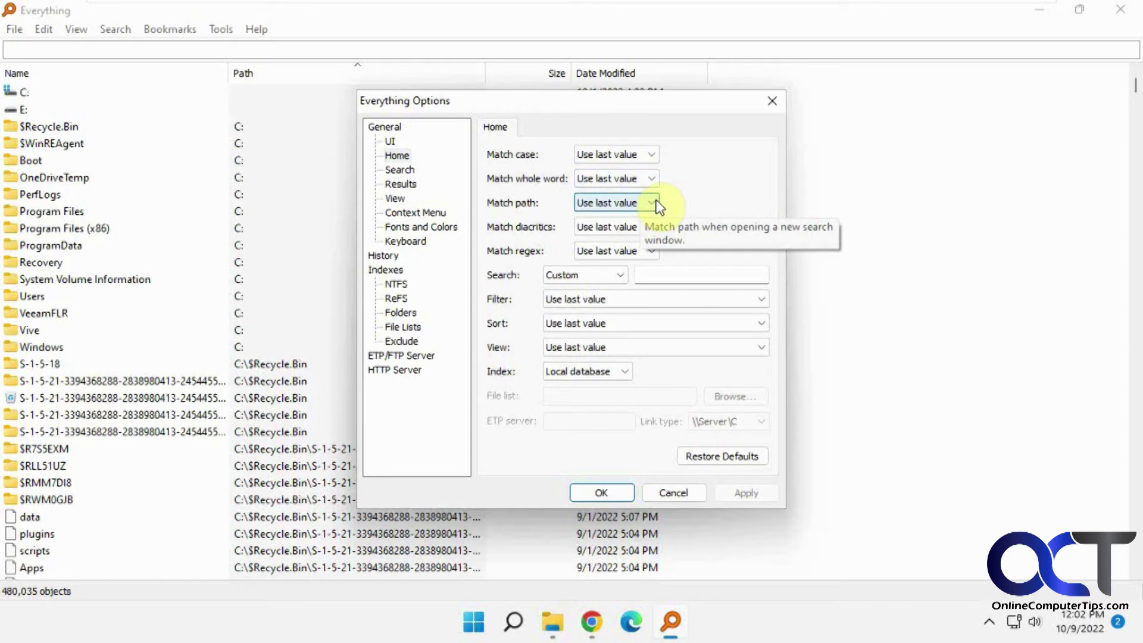
pyautogui.click(655, 201)
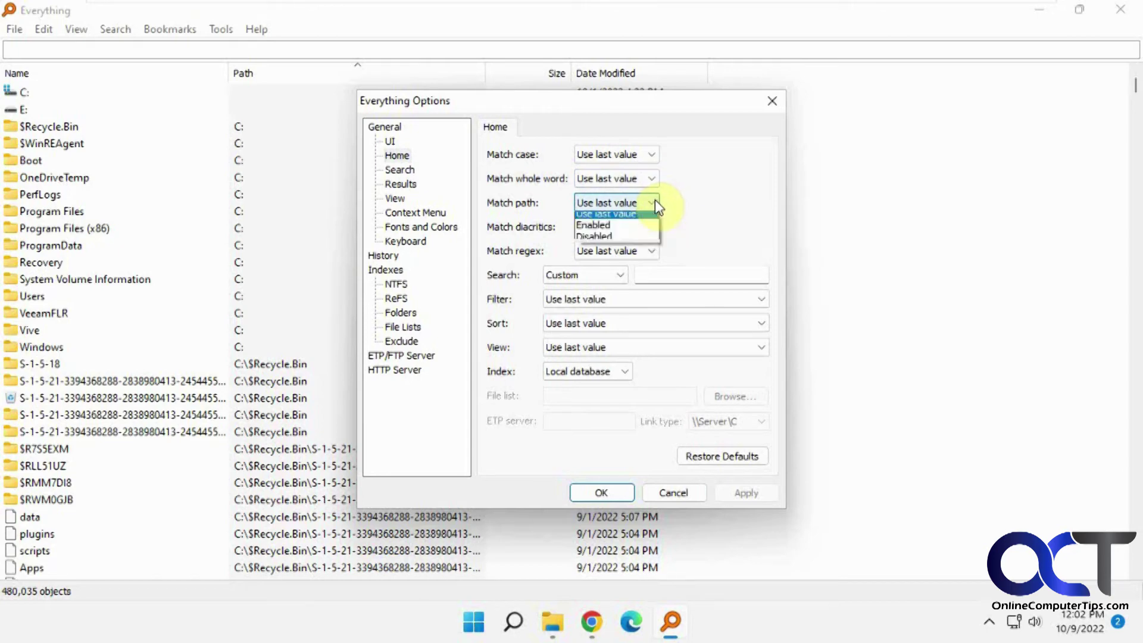
pyautogui.click(655, 201)
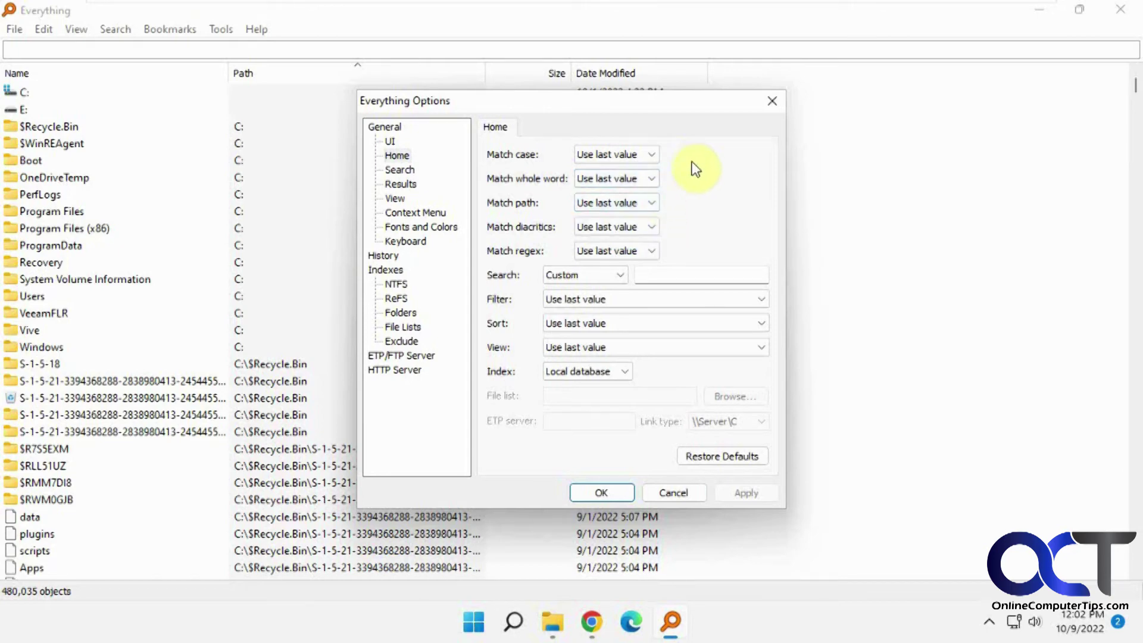
pyautogui.click(400, 170)
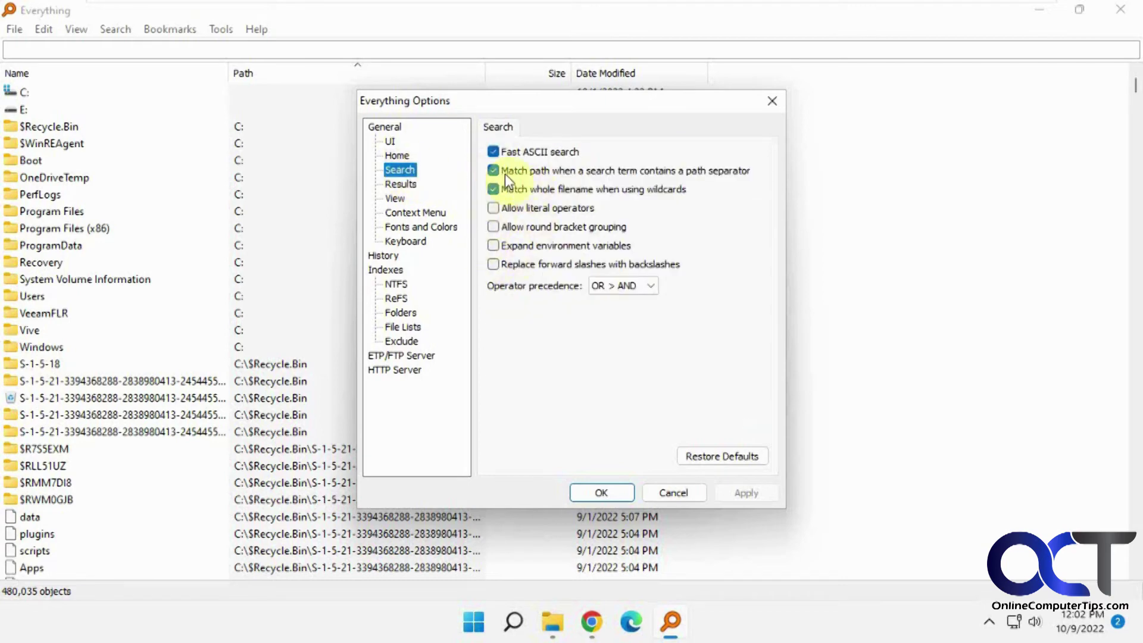
# Review the Results, View, Context Menu, Fonts and Colors, Keyboard, History and Indexes pages.
pyautogui.click(400, 184)
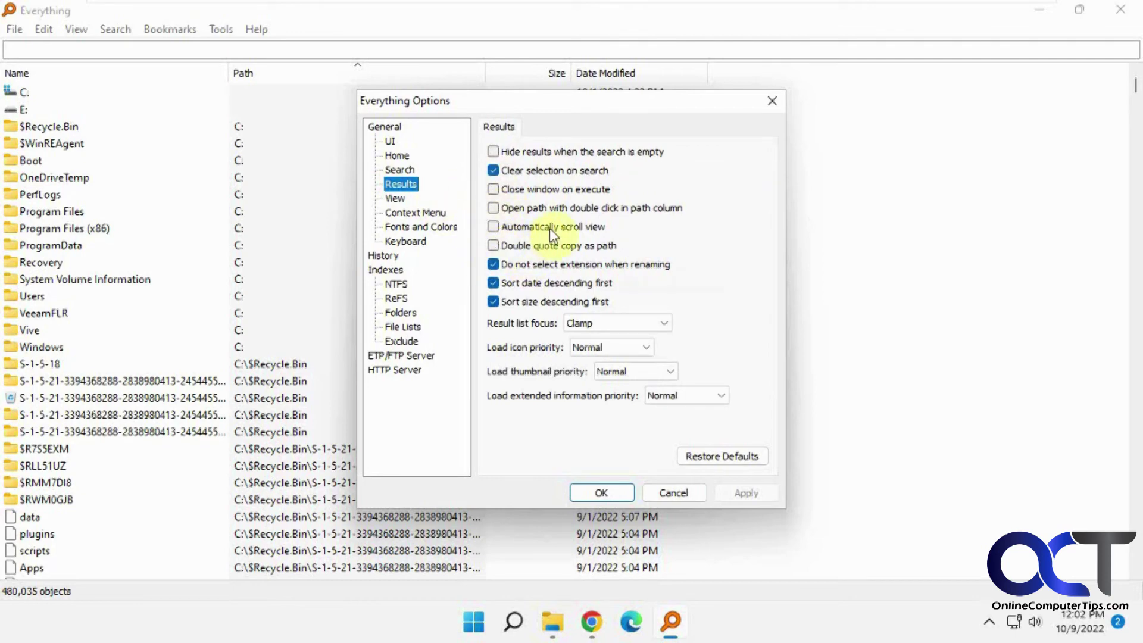
pyautogui.click(399, 200)
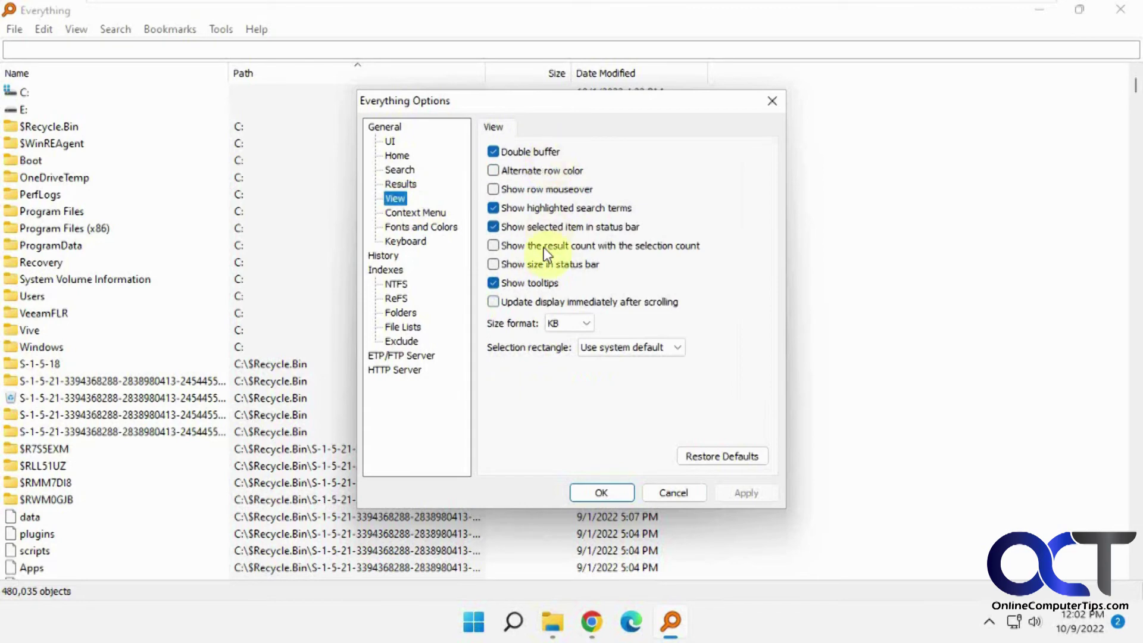
pyautogui.click(434, 215)
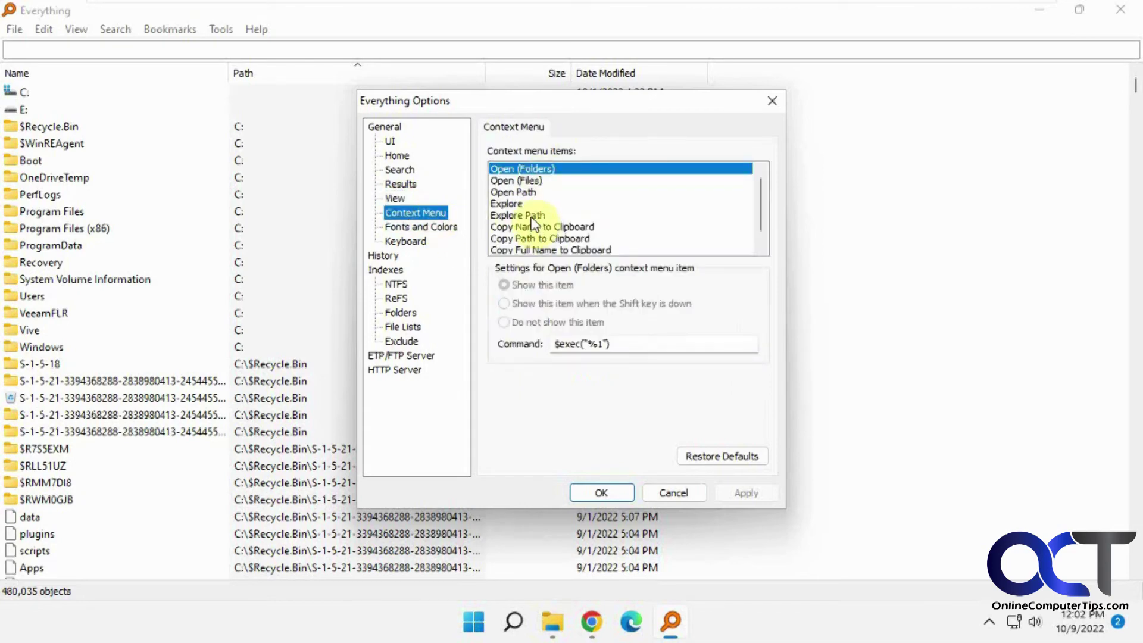
pyautogui.click(421, 227)
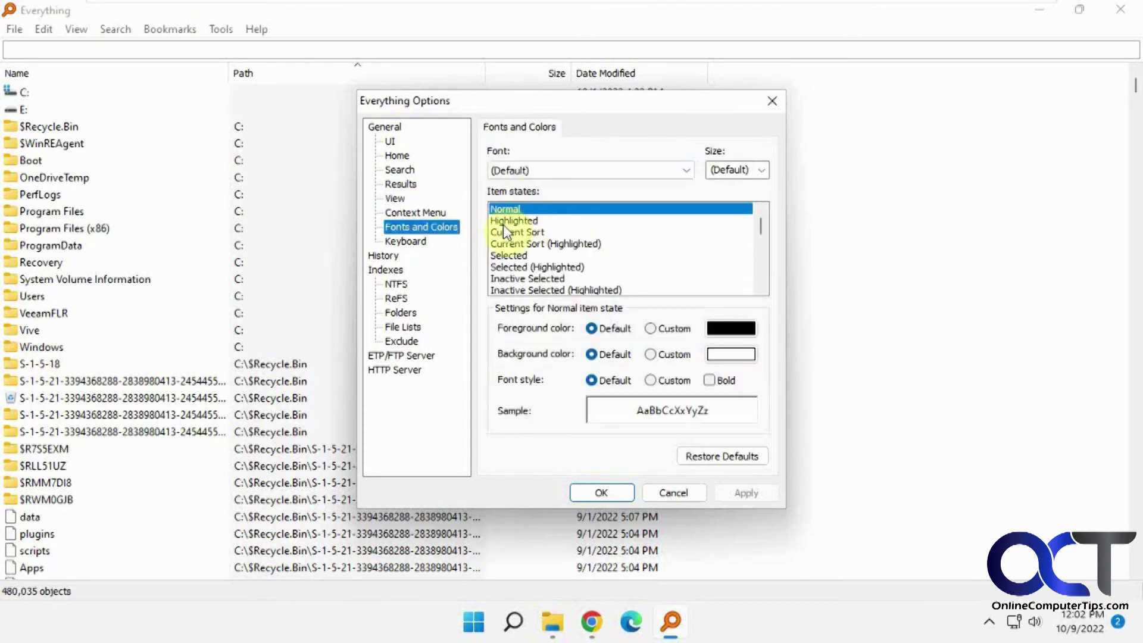
pyautogui.click(417, 246)
pyautogui.click(390, 257)
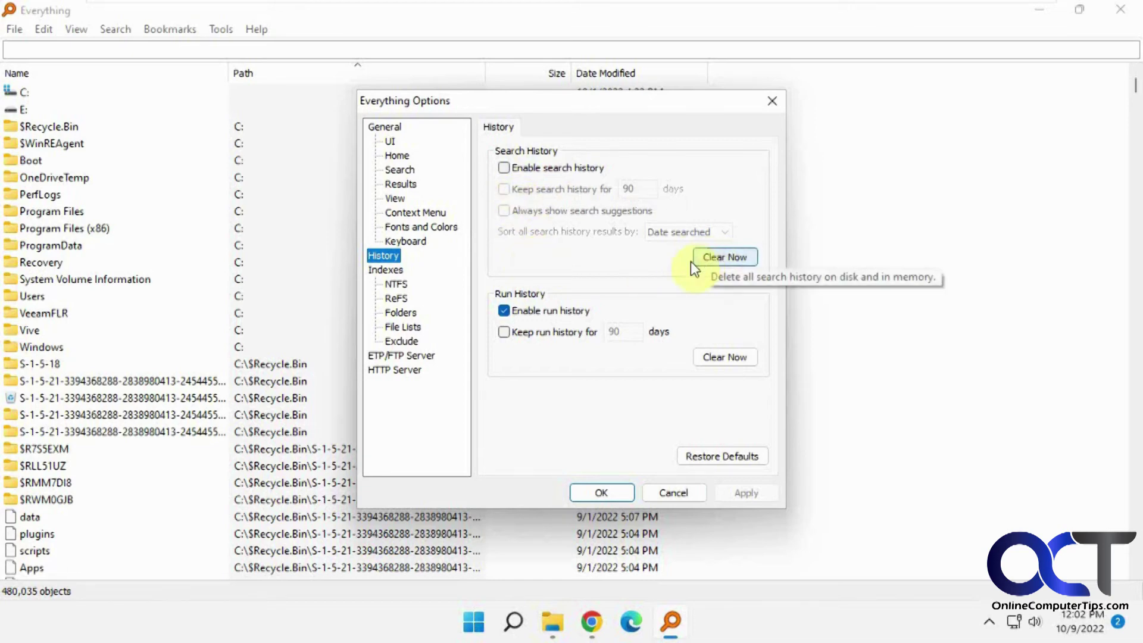
pyautogui.click(392, 271)
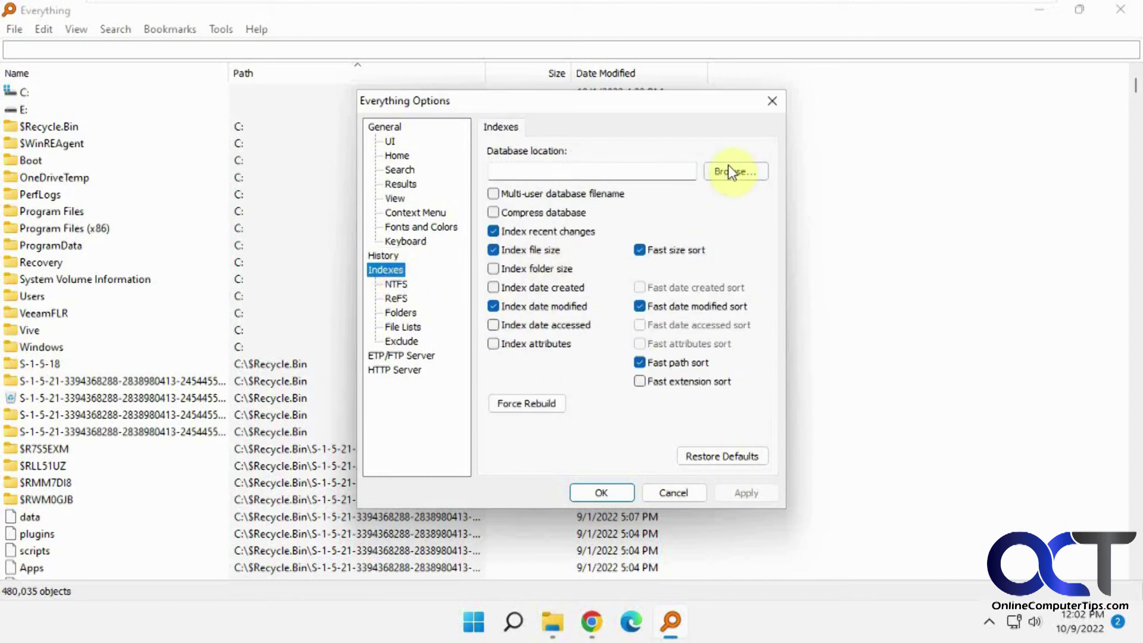
# Review NTFS settings for C: and E:, then the ReFS, Folders, File Lists and Exclude pages.
pyautogui.click(394, 286)
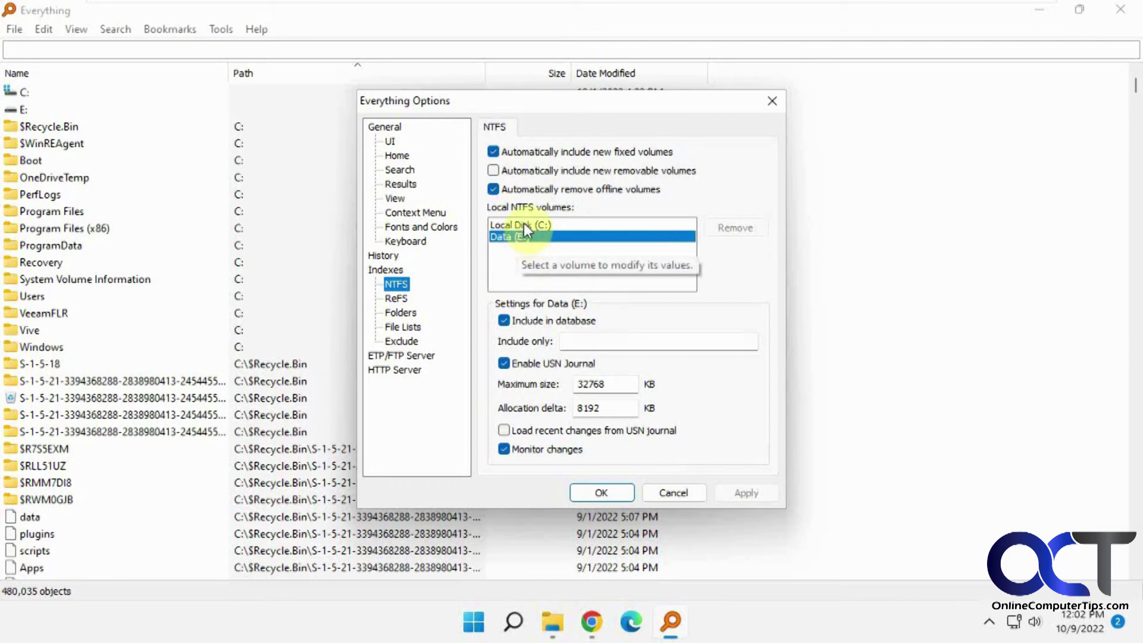
pyautogui.click(509, 224)
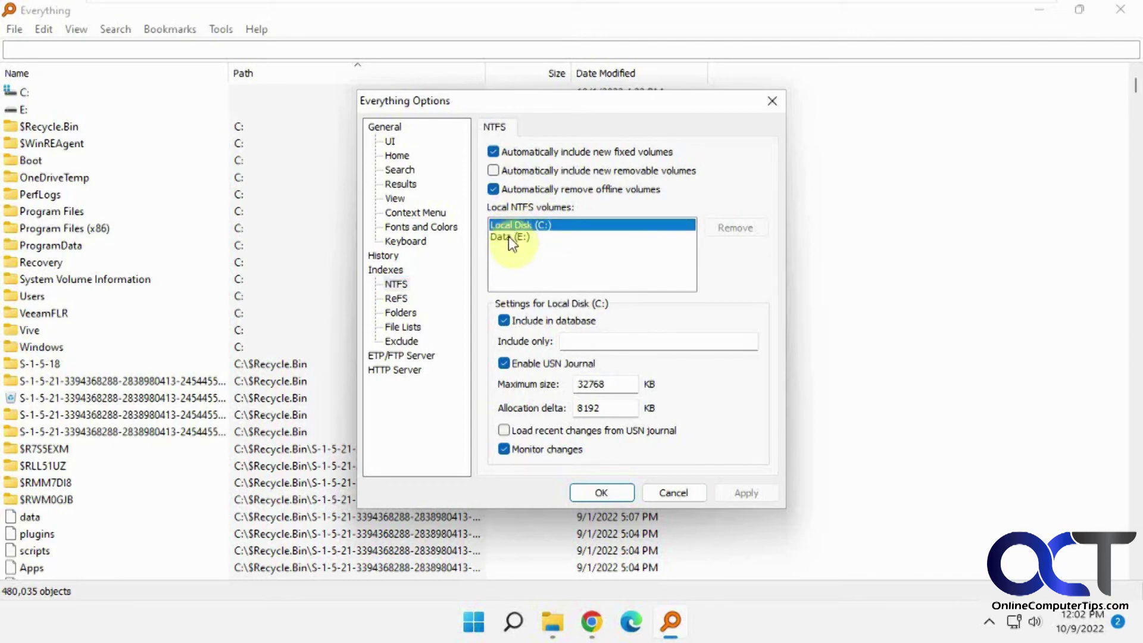
pyautogui.click(508, 237)
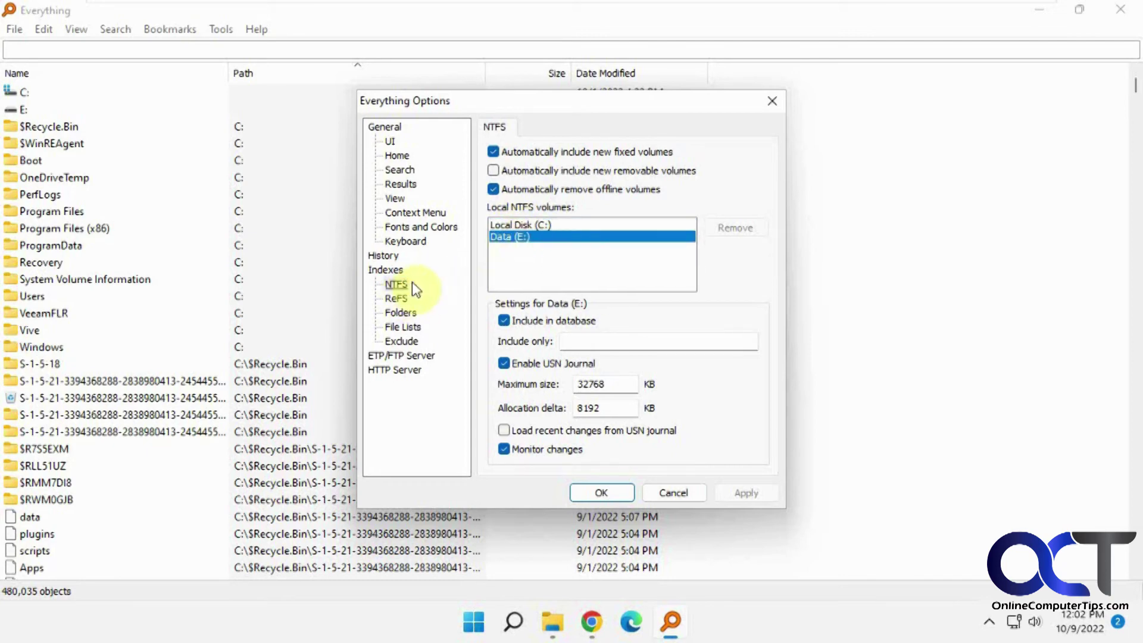
pyautogui.click(403, 301)
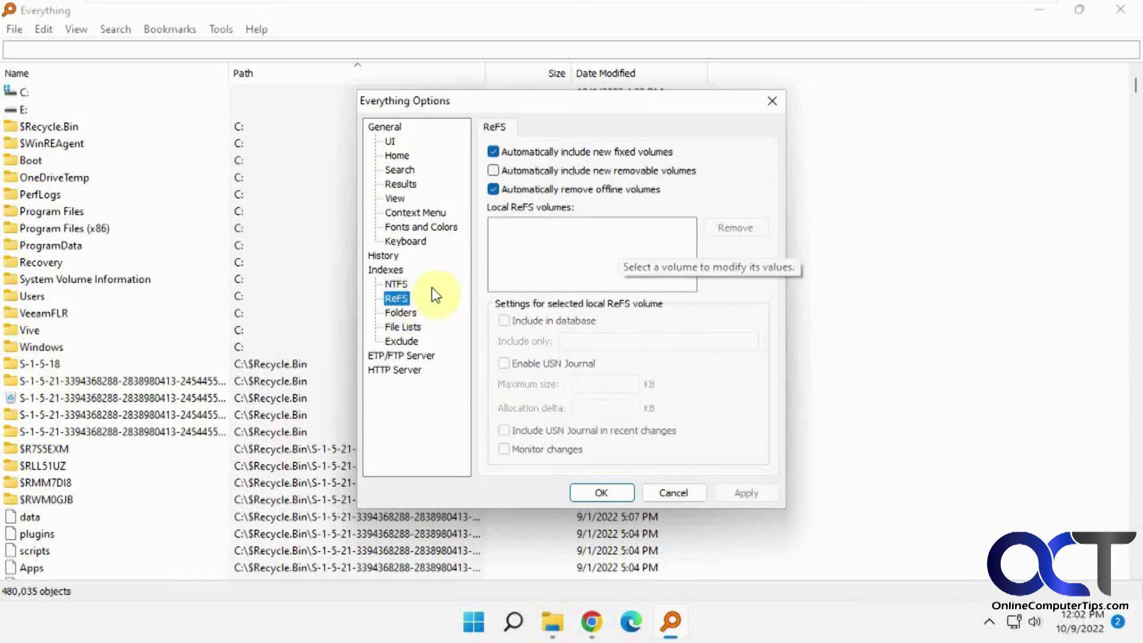
pyautogui.click(401, 312)
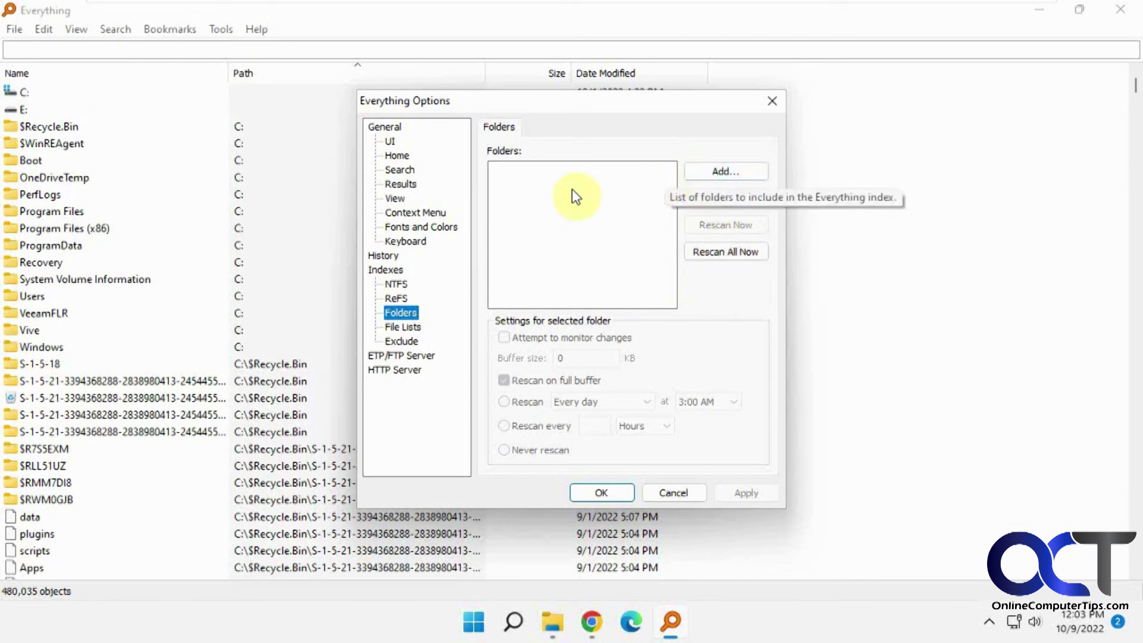
pyautogui.click(407, 329)
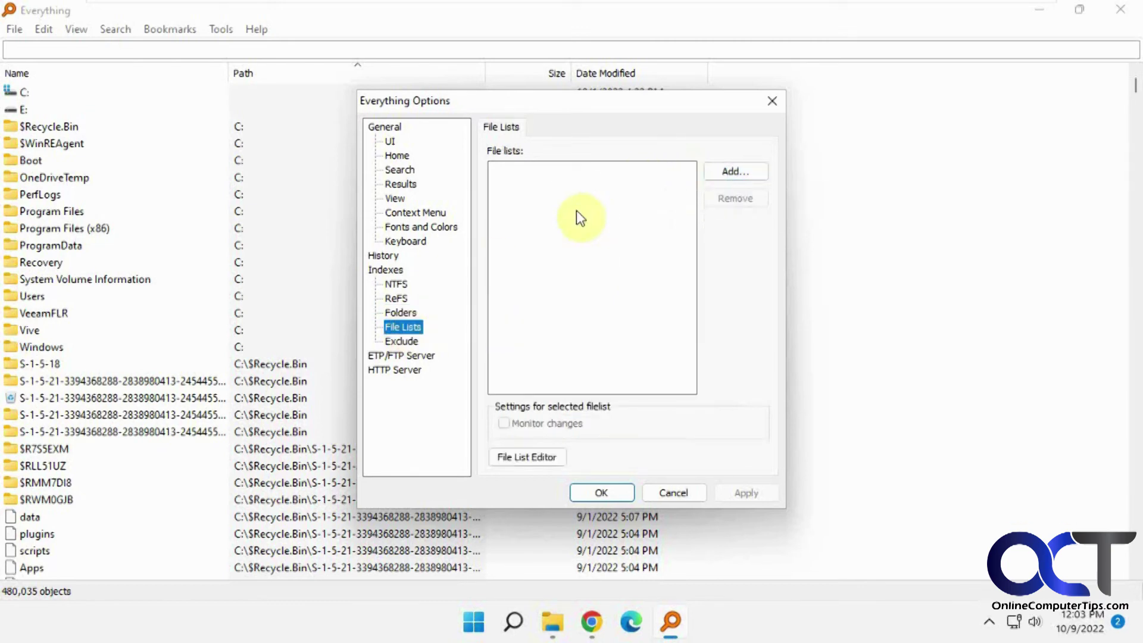
pyautogui.click(408, 344)
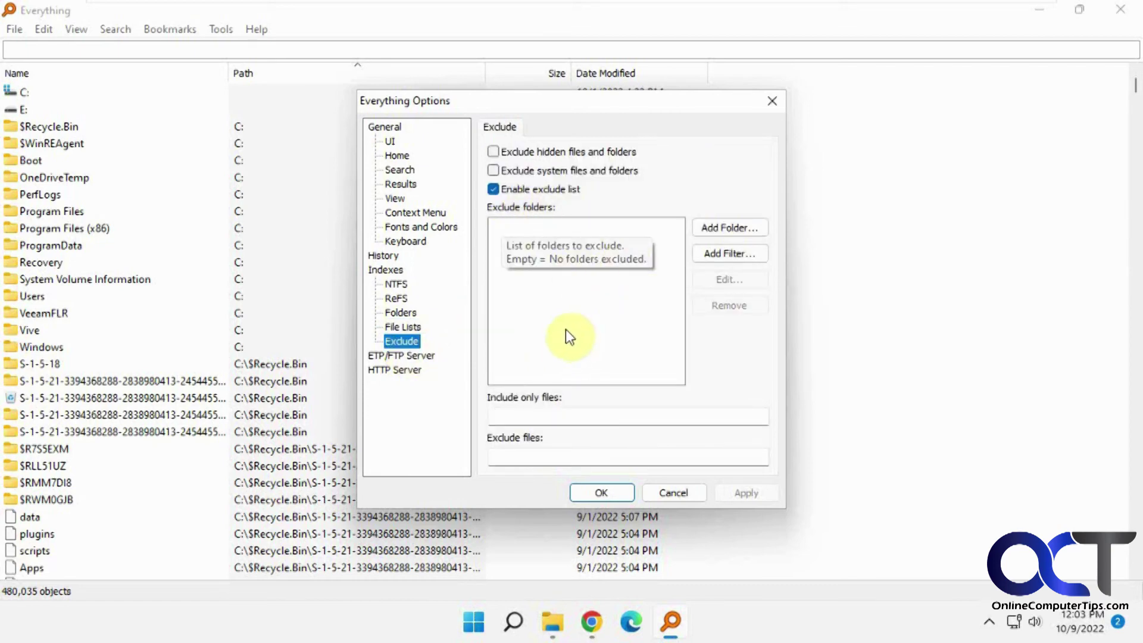
# View the ETP/FTP and HTTP Server pages, then switch to Everything's web page in Chrome.
pyautogui.click(419, 357)
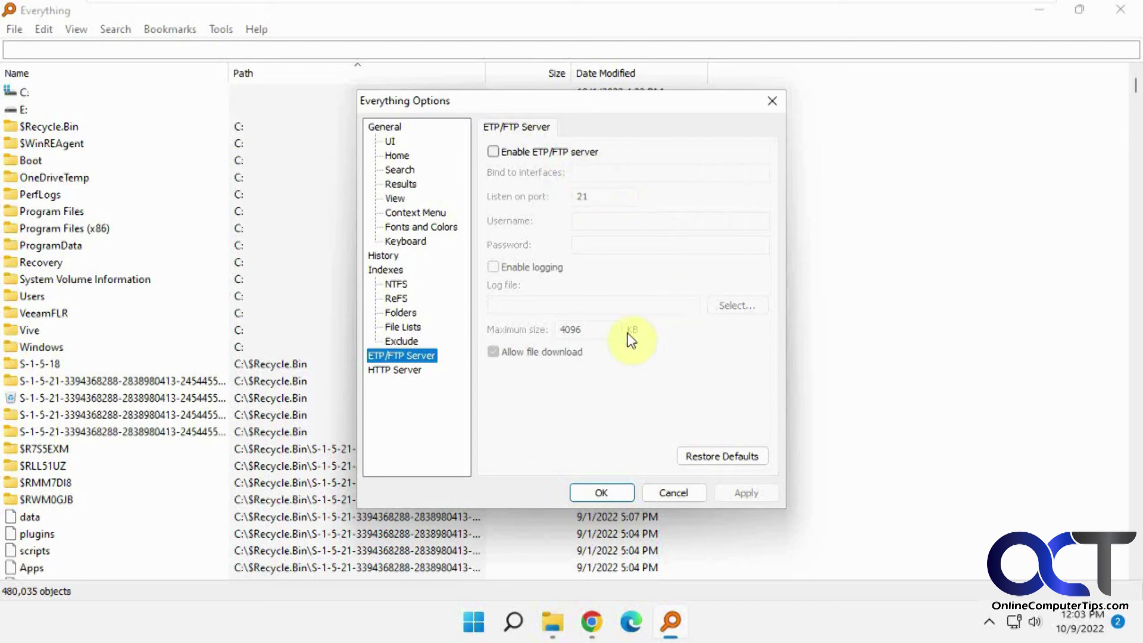
pyautogui.click(398, 373)
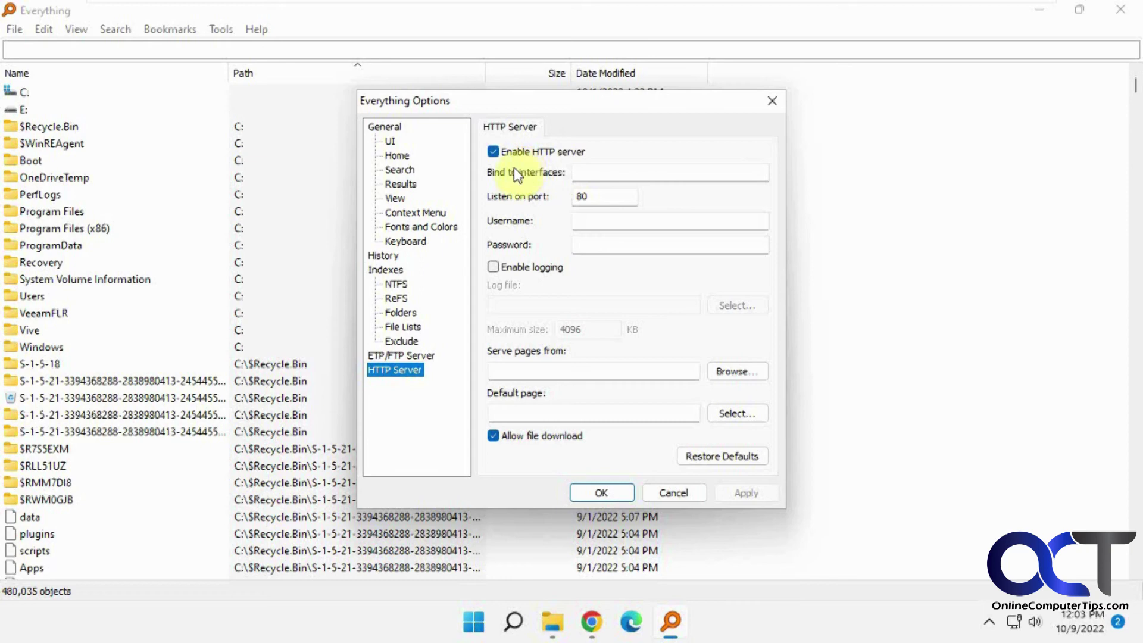
pyautogui.click(592, 621)
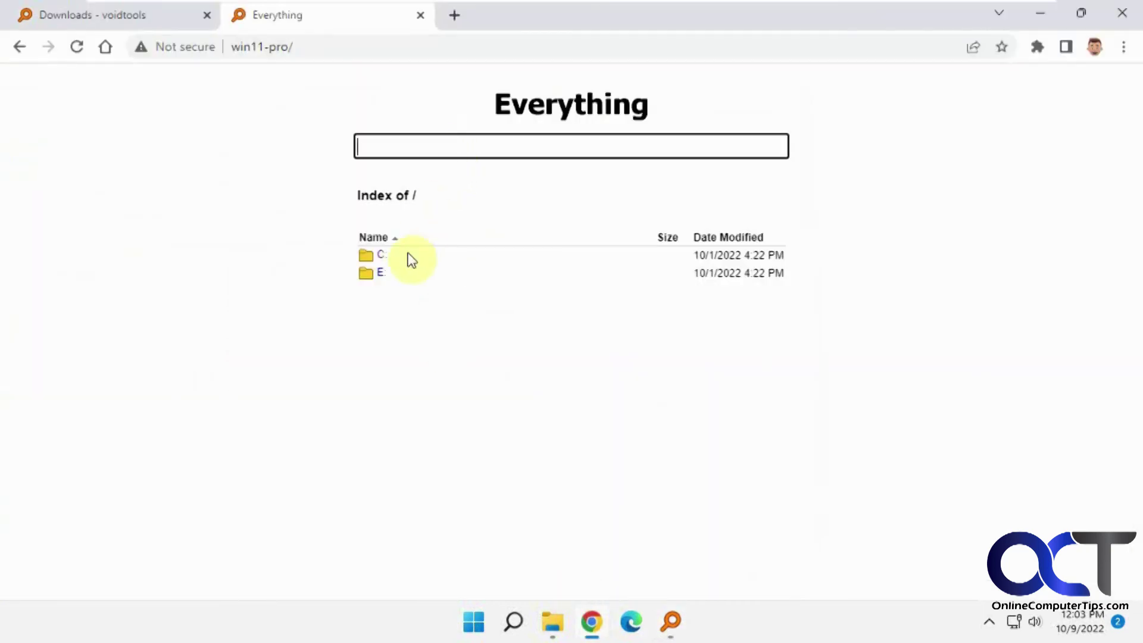
# In the web interface, open the C: drive listing and search for 'dogs'.
pyautogui.click(381, 256)
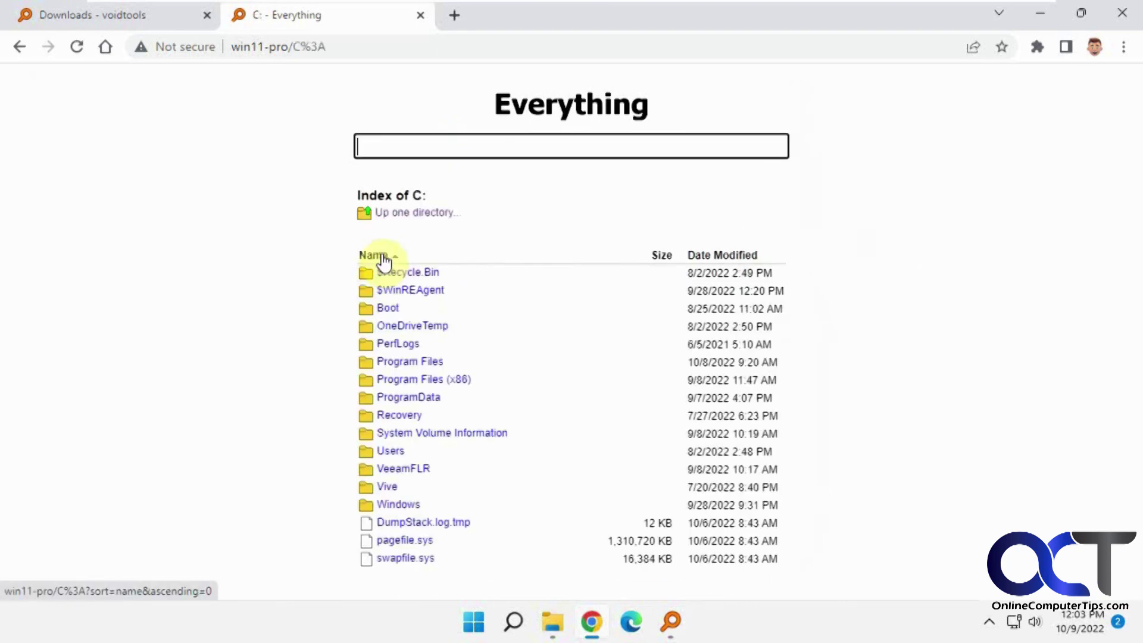
pyautogui.click(410, 143)
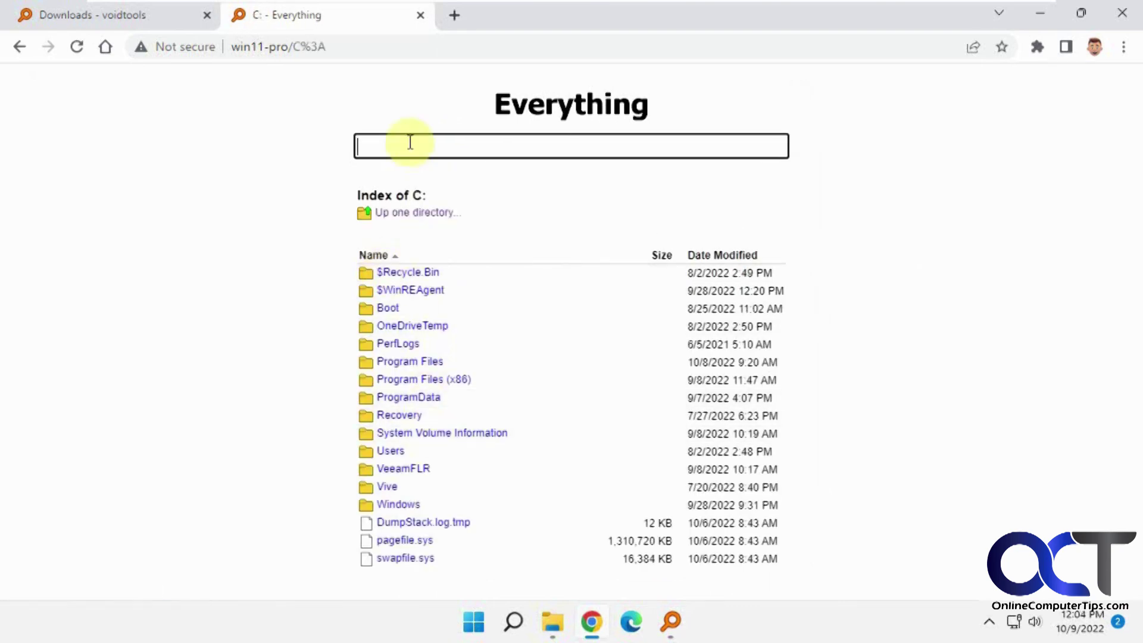
pyautogui.write('dogs')
pyautogui.press('Return')
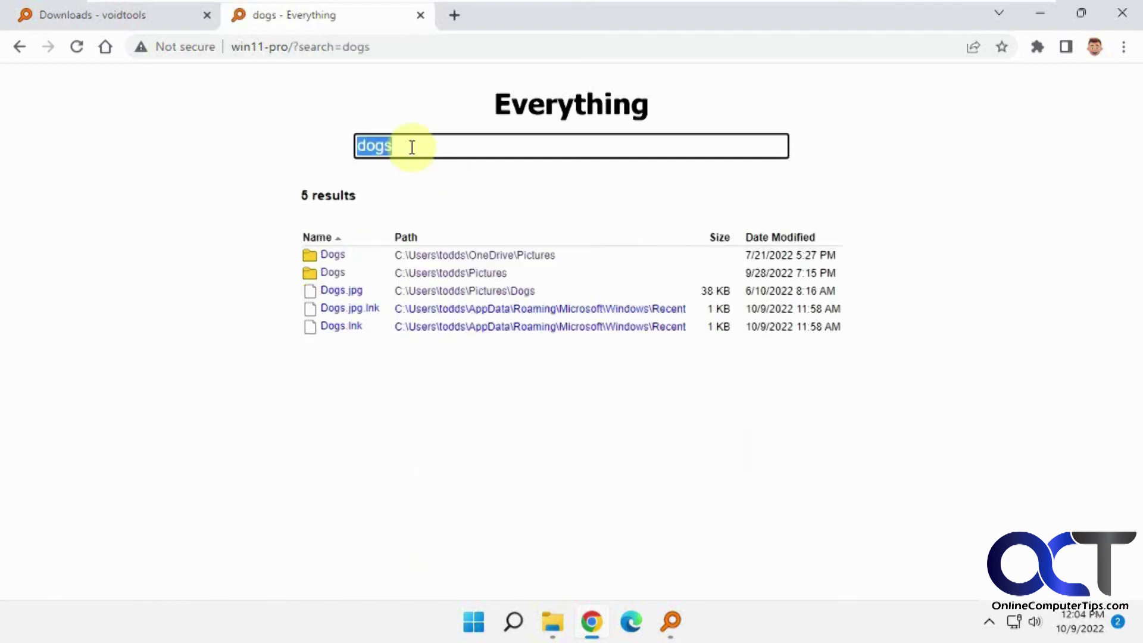
# Open the Pictures Dogs folder, view New dog picture.jpg, and return to the folder listing.
pyautogui.click(331, 275)
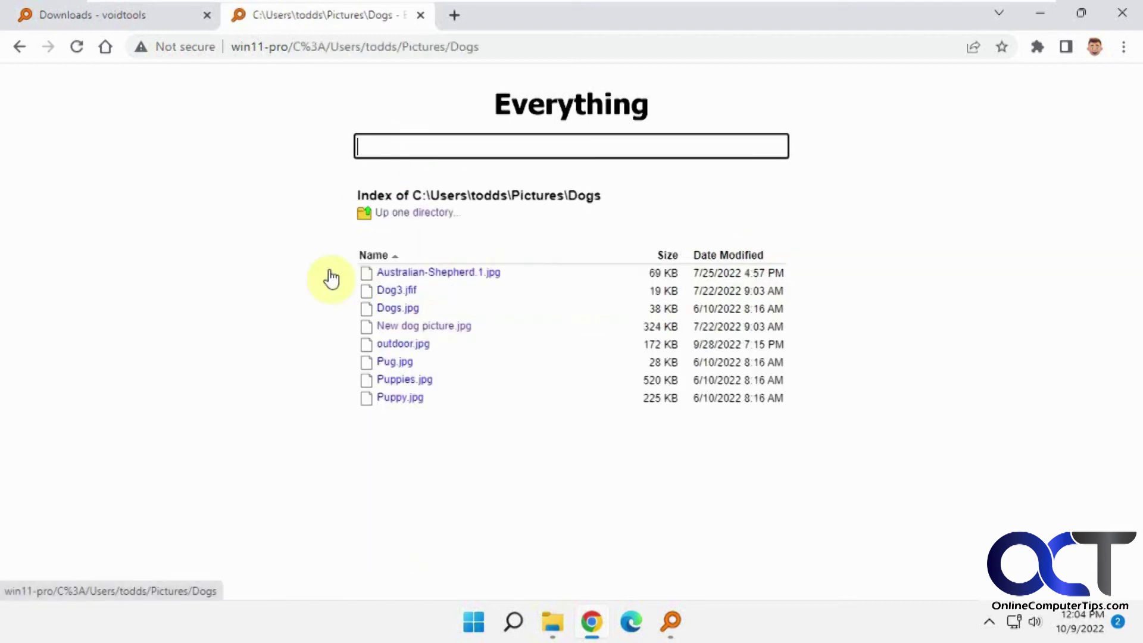
pyautogui.click(427, 327)
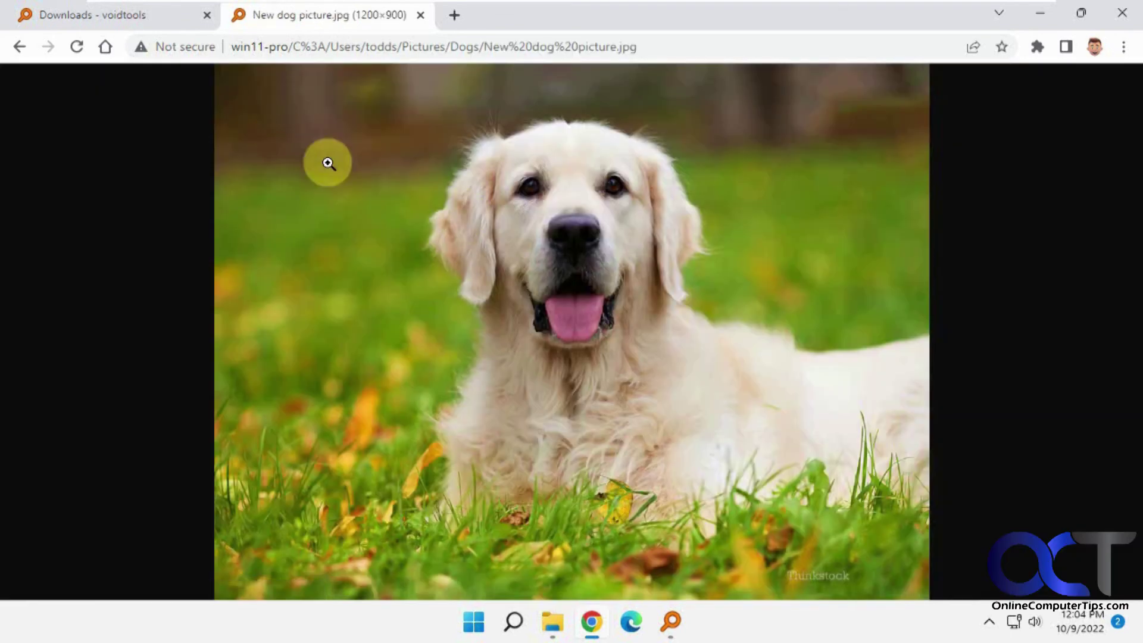
pyautogui.click(20, 48)
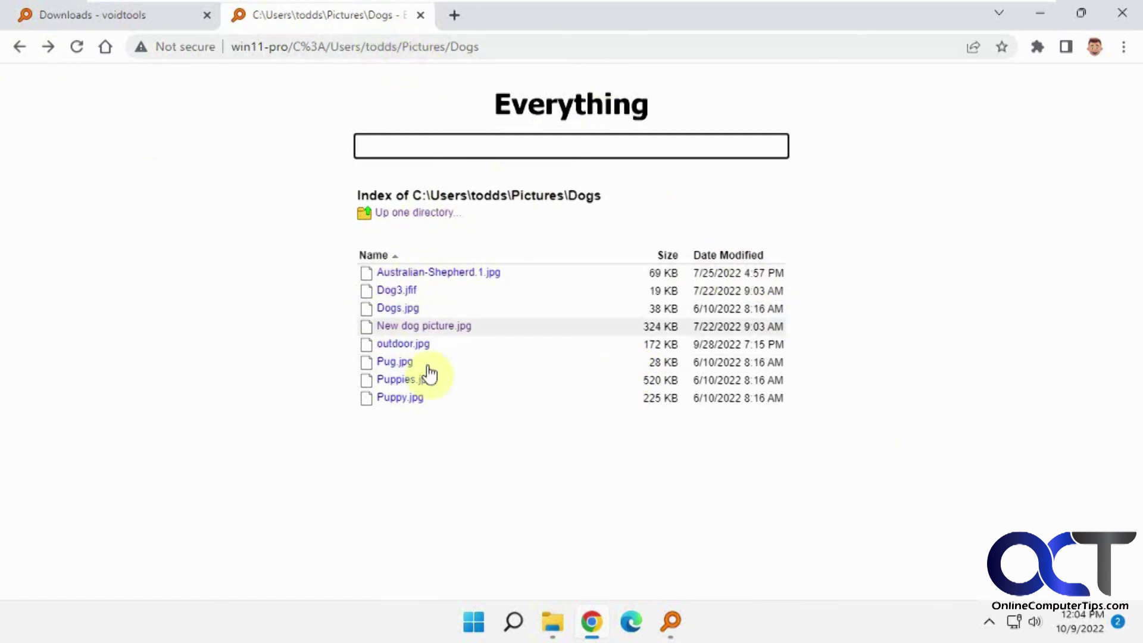
# Bring Everything to the front and cancel the Options dialog, returning to the 480,036-object list.
pyautogui.click(670, 622)
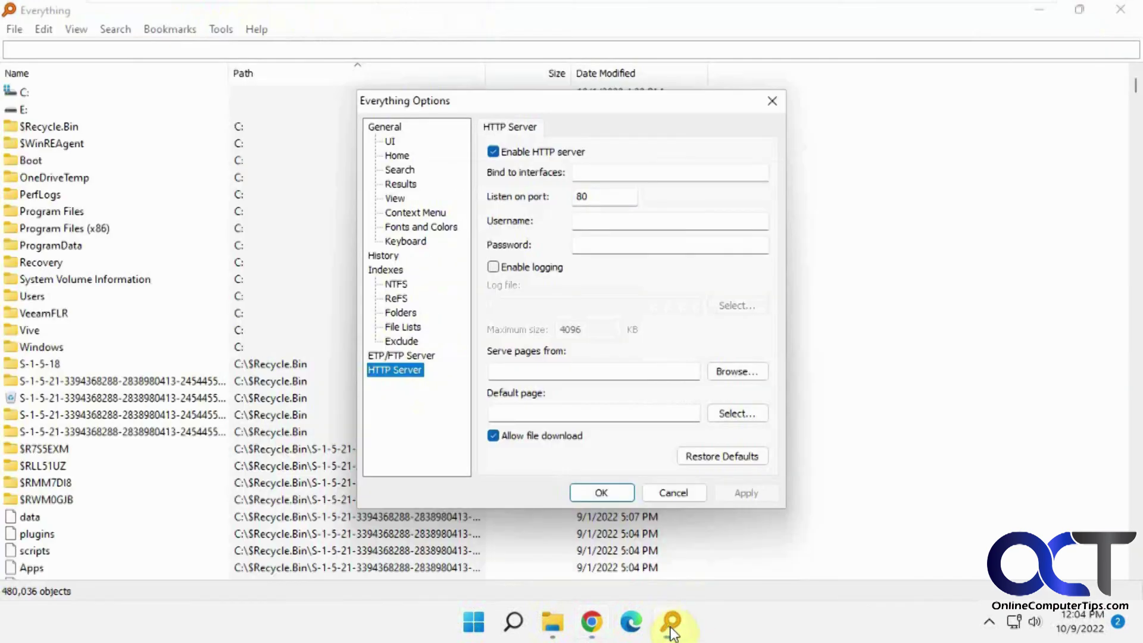
pyautogui.click(678, 493)
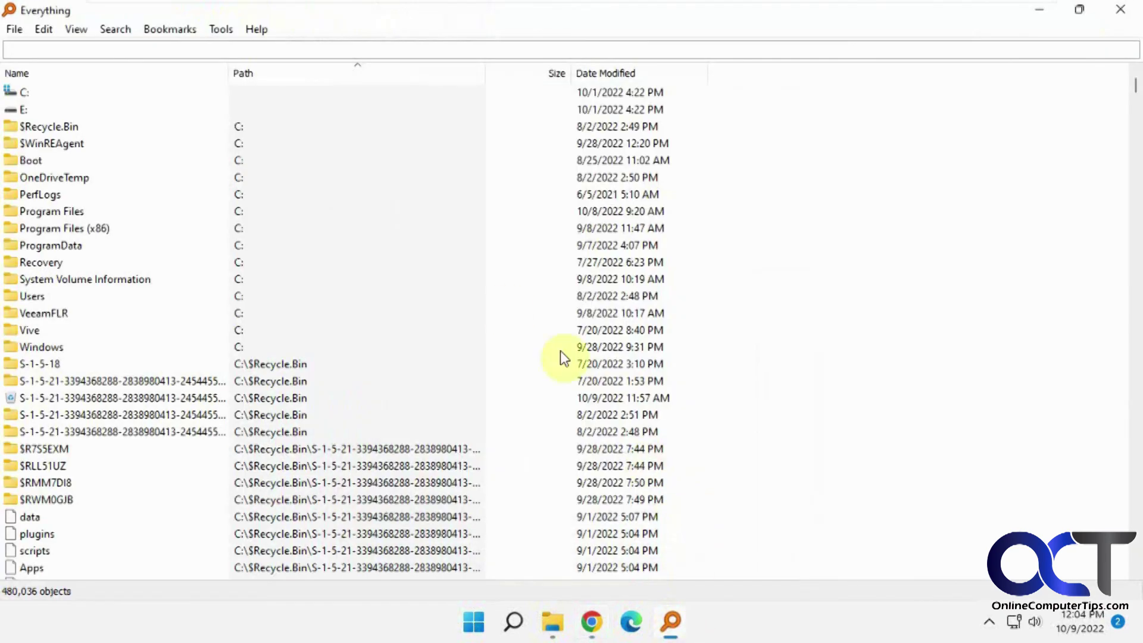